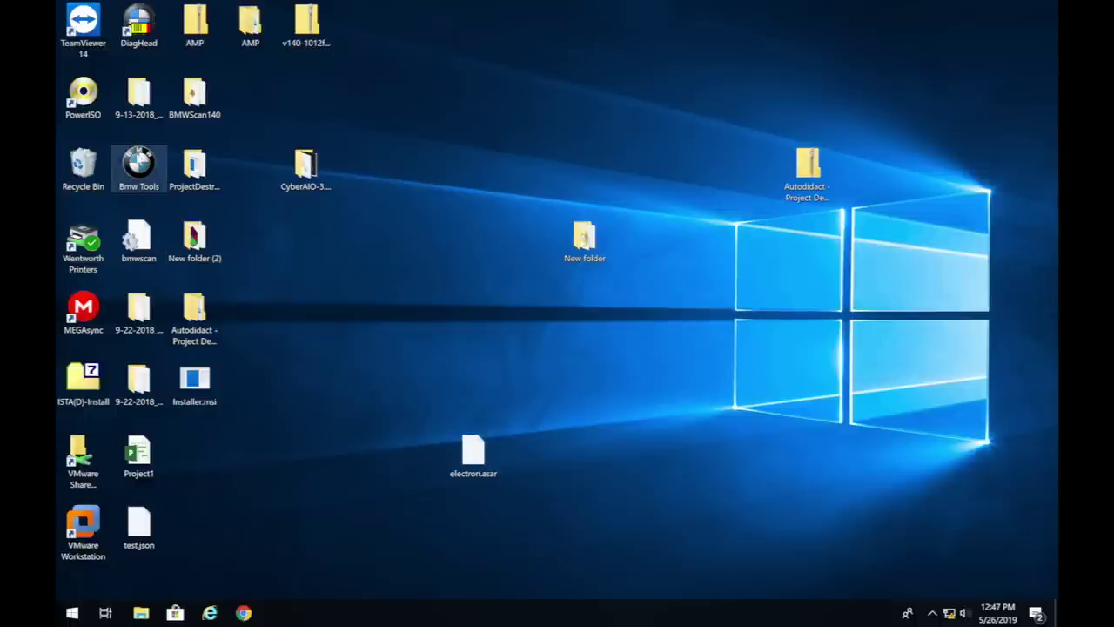
Open the Bmw Tools folder and run Inpa to check the cable detection and ignition status, closing it again
{"action": "left_click", "coordinate": [138, 166]}
{"action": "double_click", "coordinate": [139, 165]}
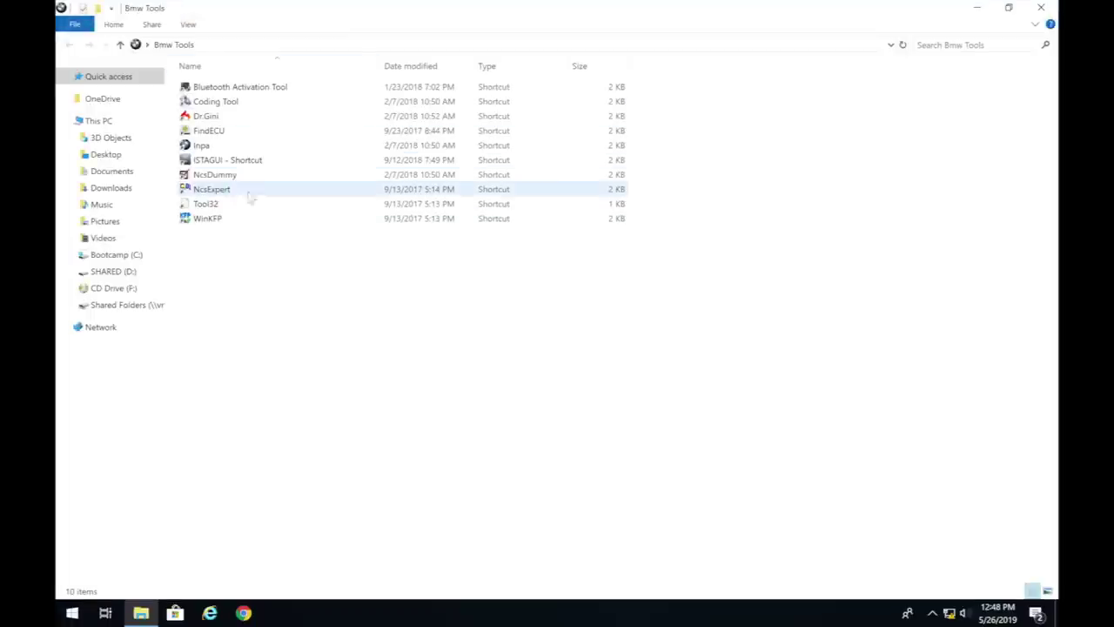
{"action": "double_click", "coordinate": [248, 145]}
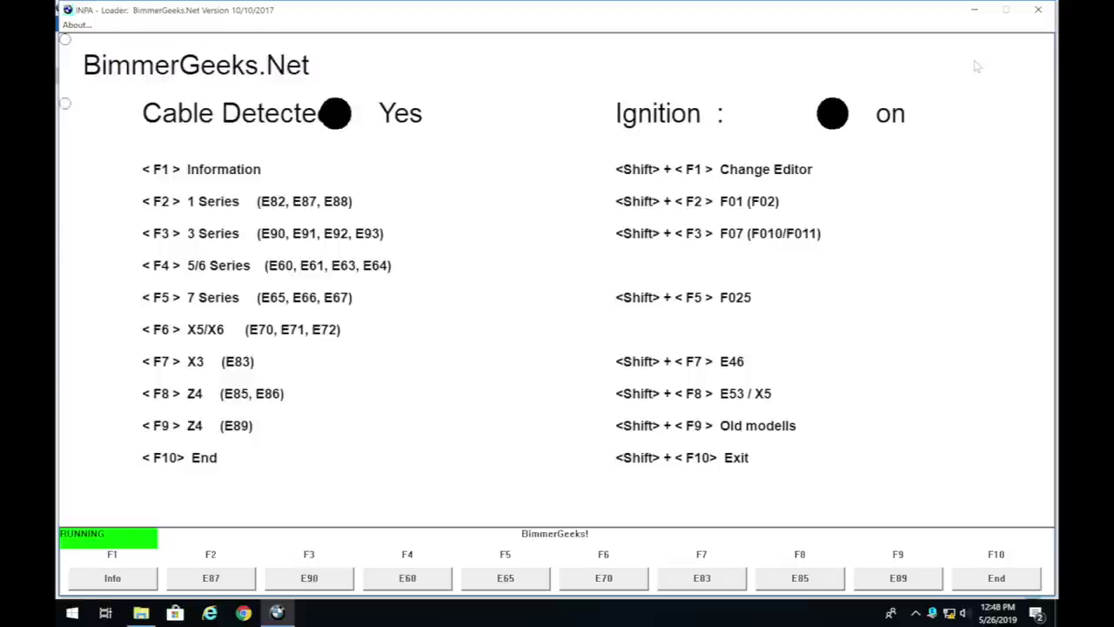
{"action": "left_click", "coordinate": [1041, 9]}
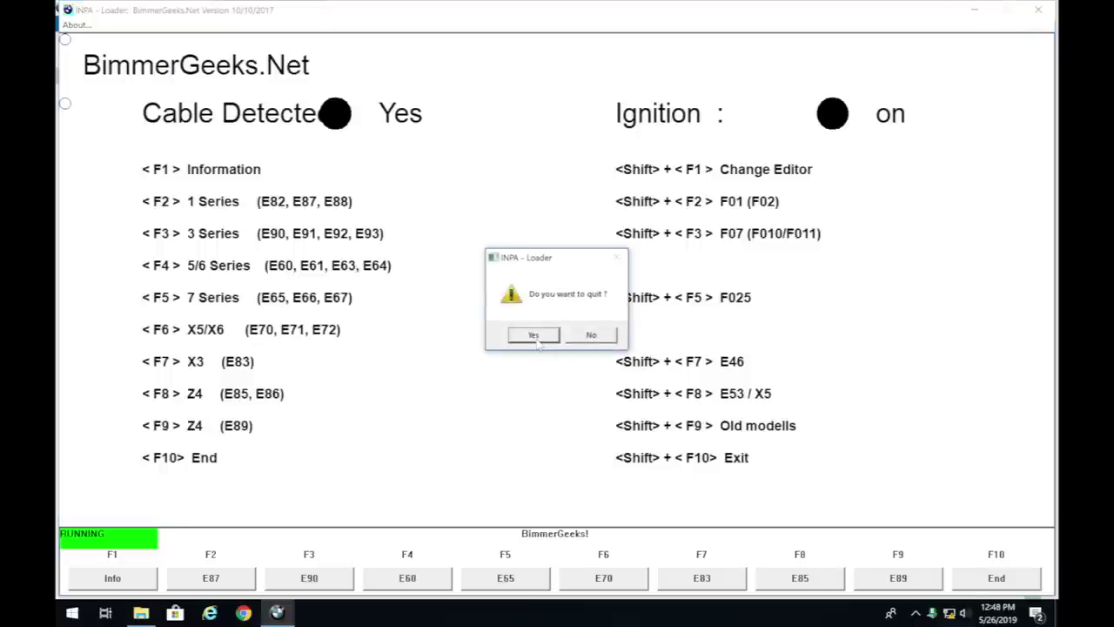
{"action": "left_click", "coordinate": [533, 335]}
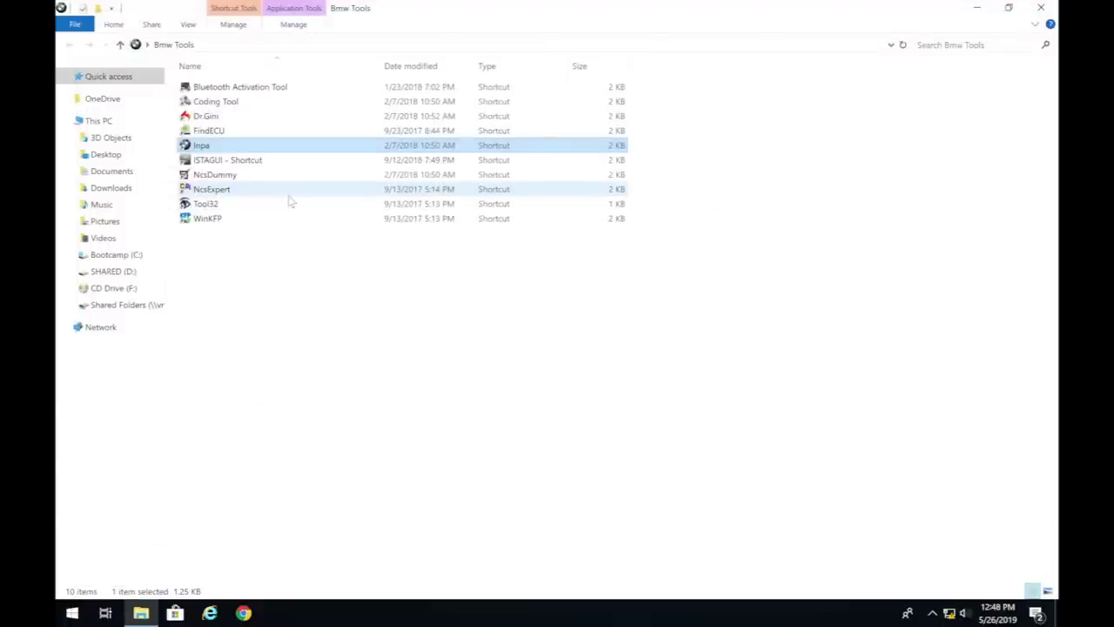
Launch NcsExpert and load the Revtor's NCS Expert Profile
{"action": "double_click", "coordinate": [296, 188]}
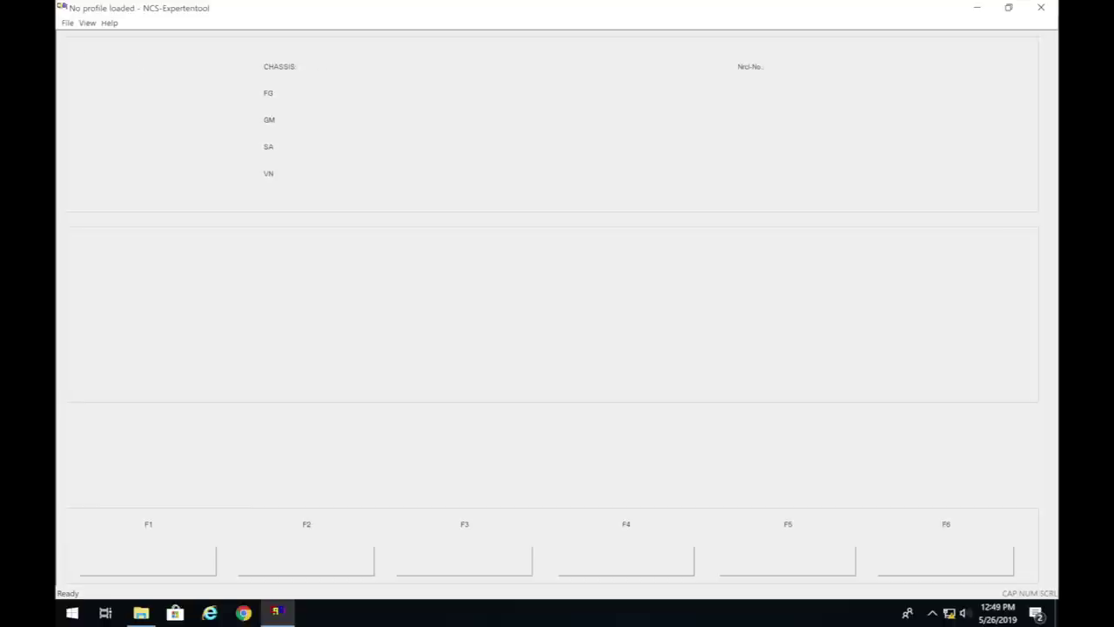
{"action": "left_click", "coordinate": [67, 23]}
{"action": "left_click", "coordinate": [96, 35]}
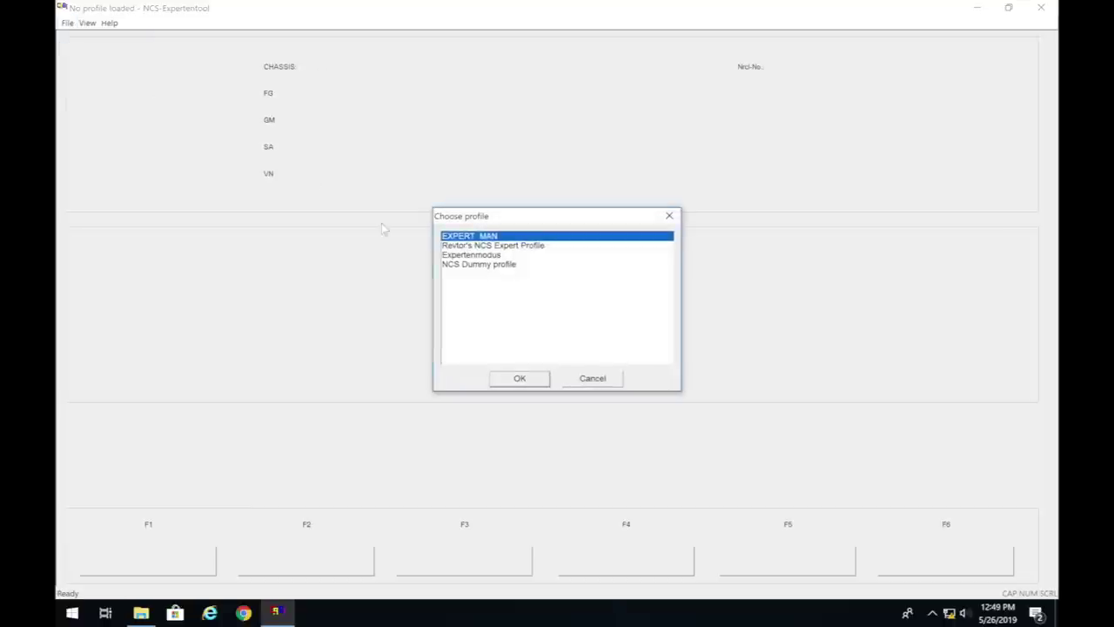
{"action": "left_click", "coordinate": [512, 247]}
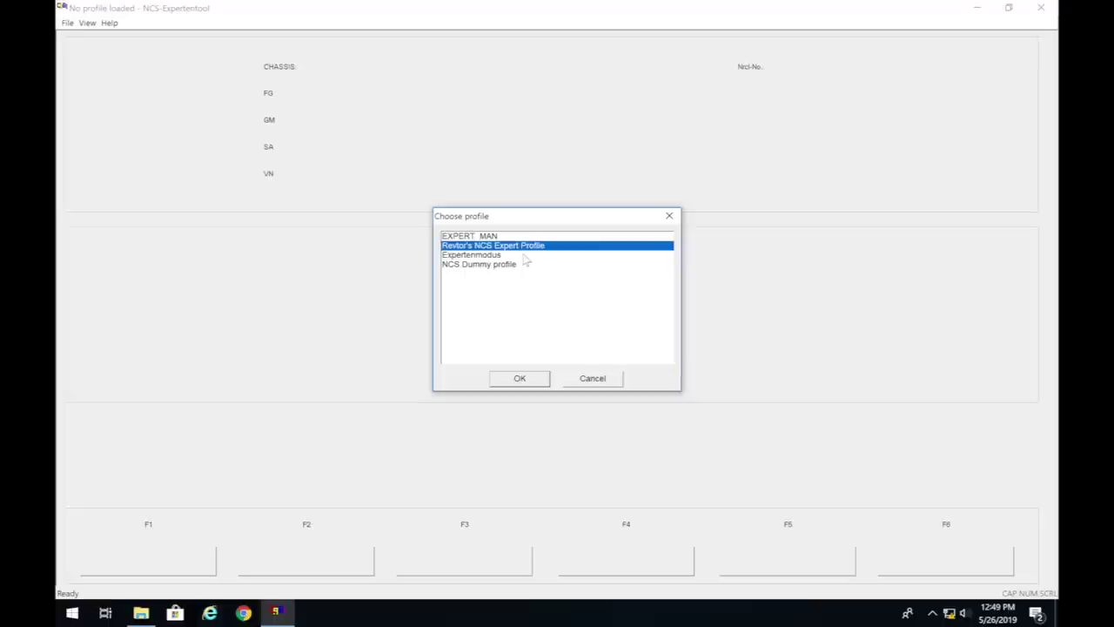
{"action": "left_click", "coordinate": [521, 379]}
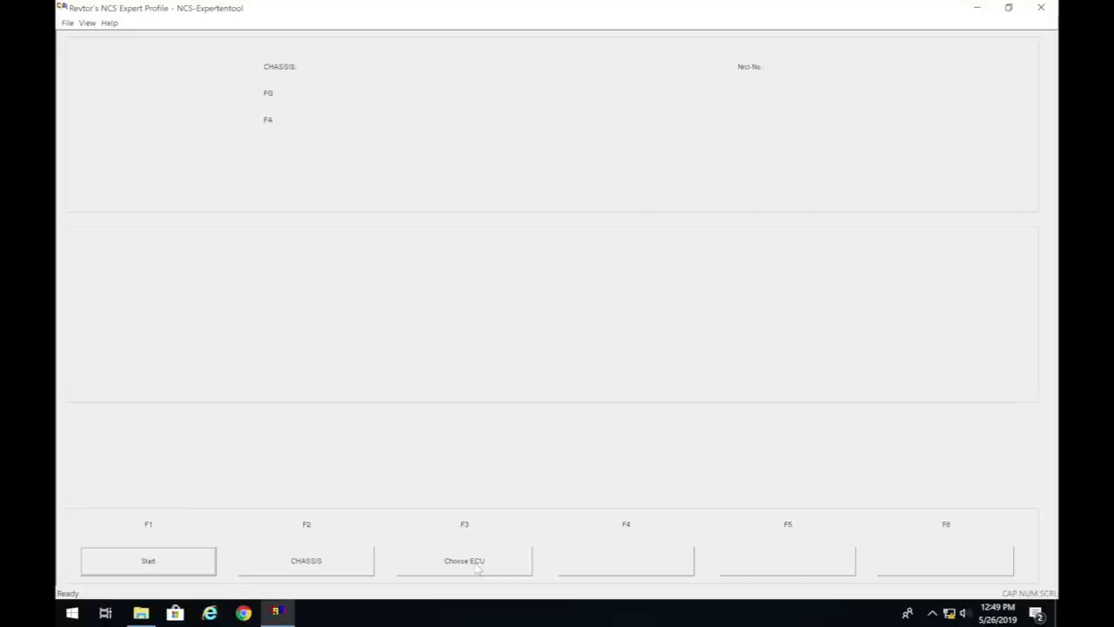
Read the vehicle order for chassis E46 from the AKMB module and return to the main functions
{"action": "left_click", "coordinate": [477, 565]}
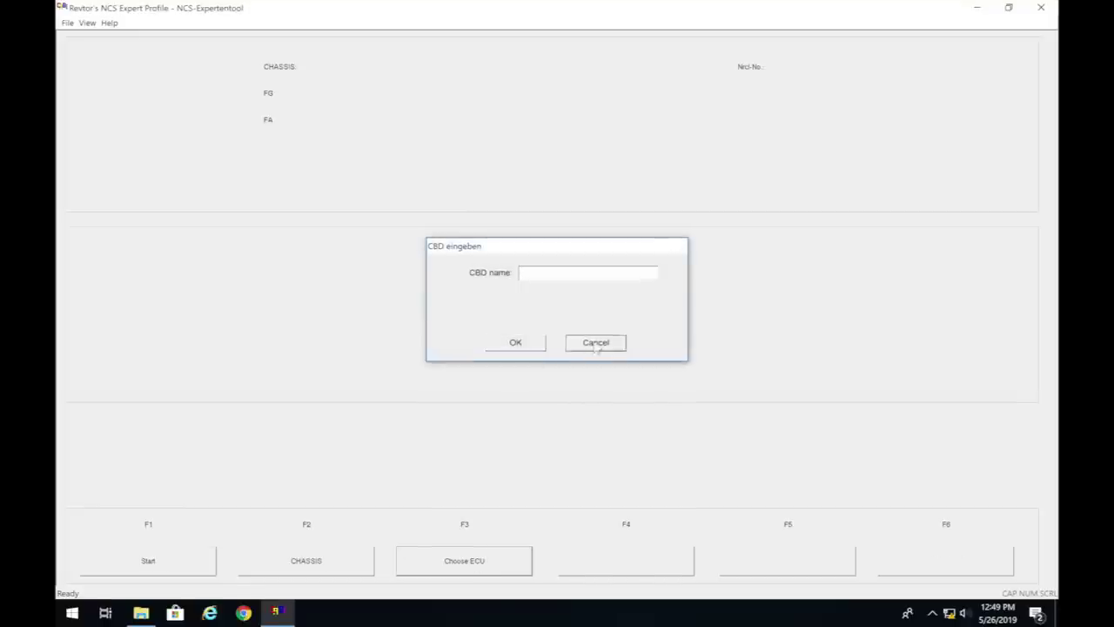
{"action": "left_click", "coordinate": [596, 344]}
{"action": "left_click", "coordinate": [186, 571]}
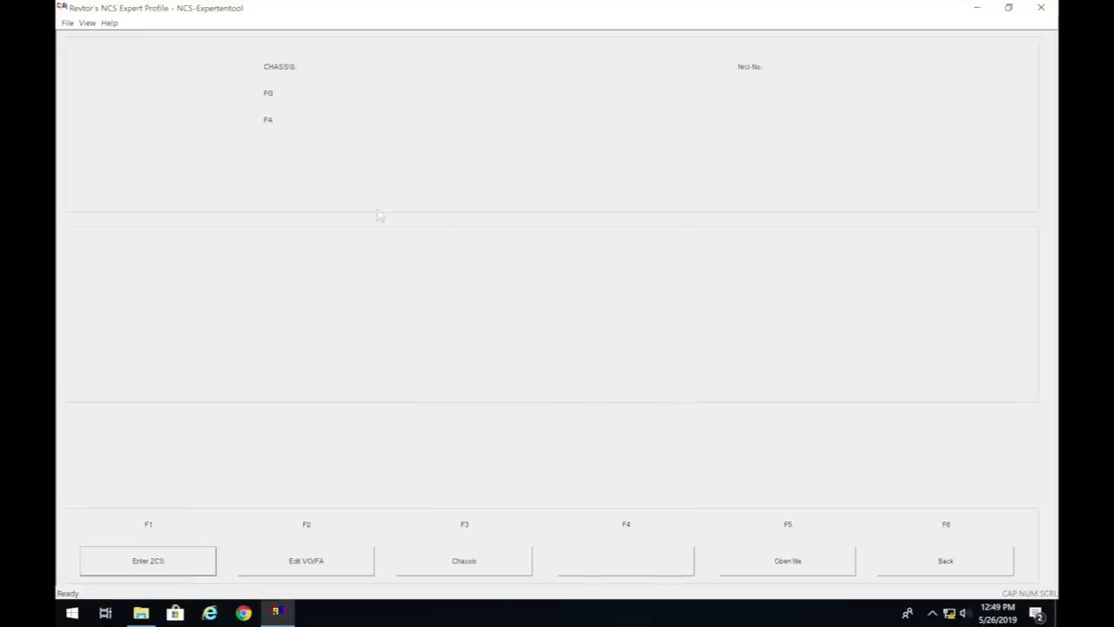
{"action": "left_click", "coordinate": [447, 563]}
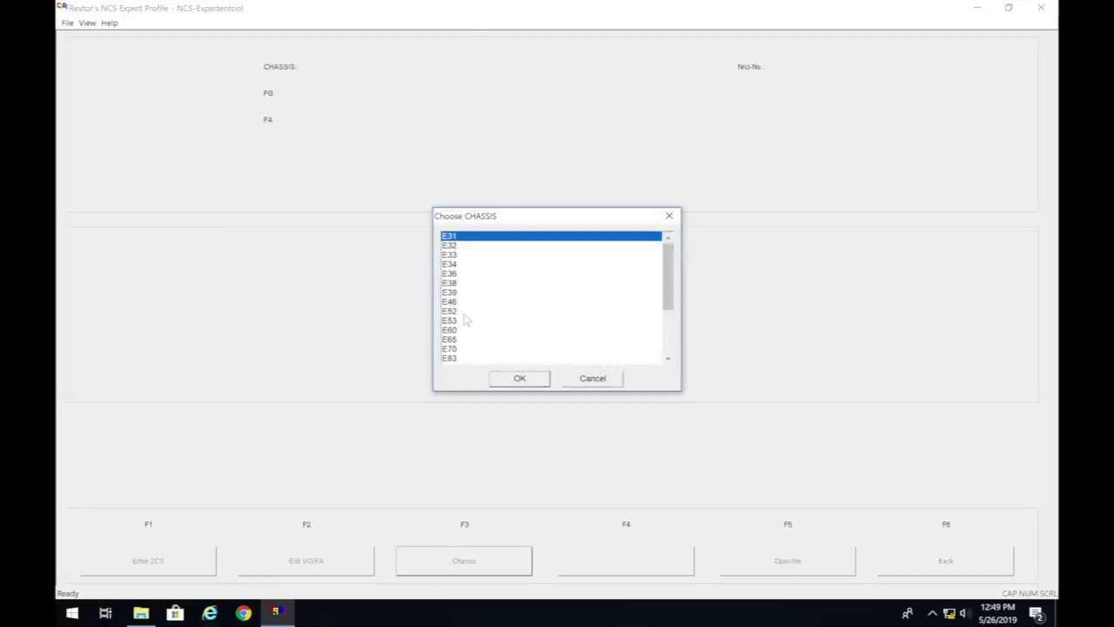
{"action": "left_click", "coordinate": [453, 301]}
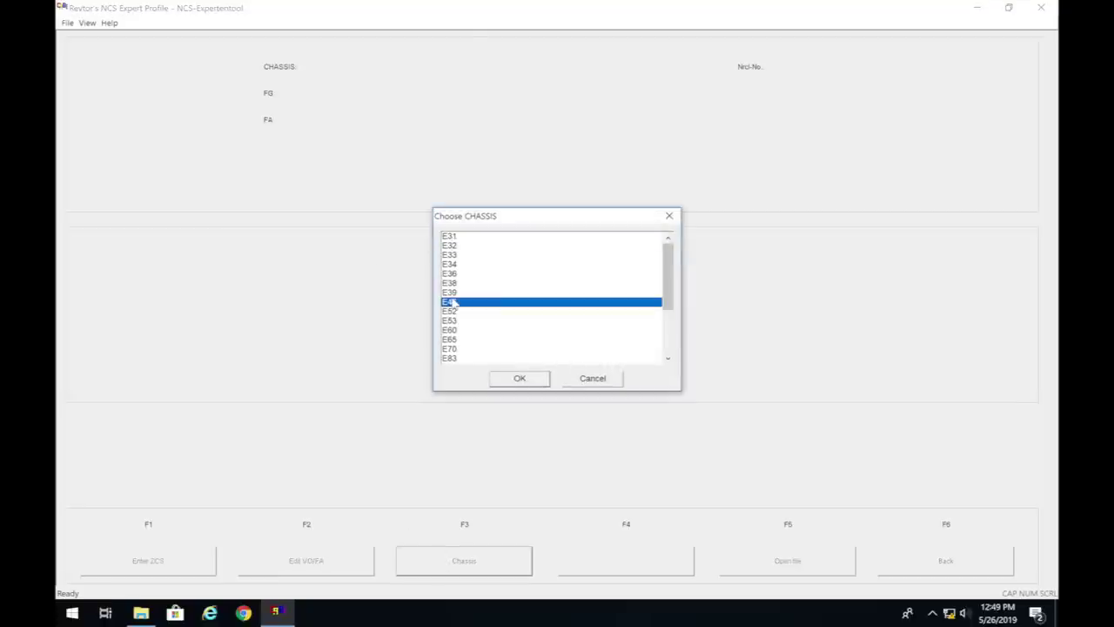
{"action": "left_click", "coordinate": [520, 378]}
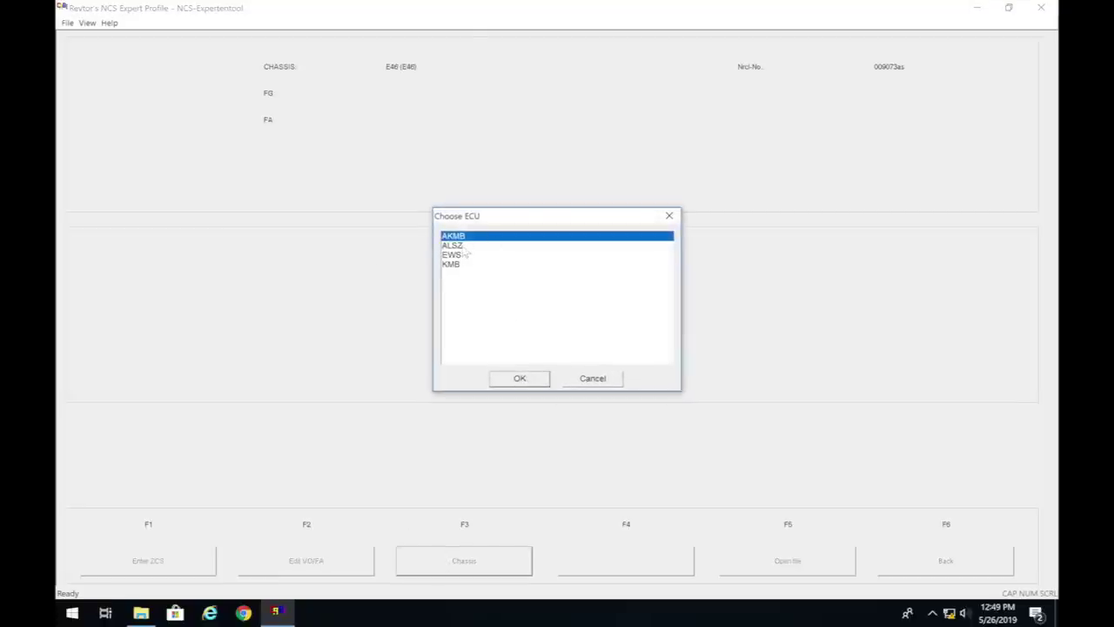
{"action": "left_click", "coordinate": [524, 379]}
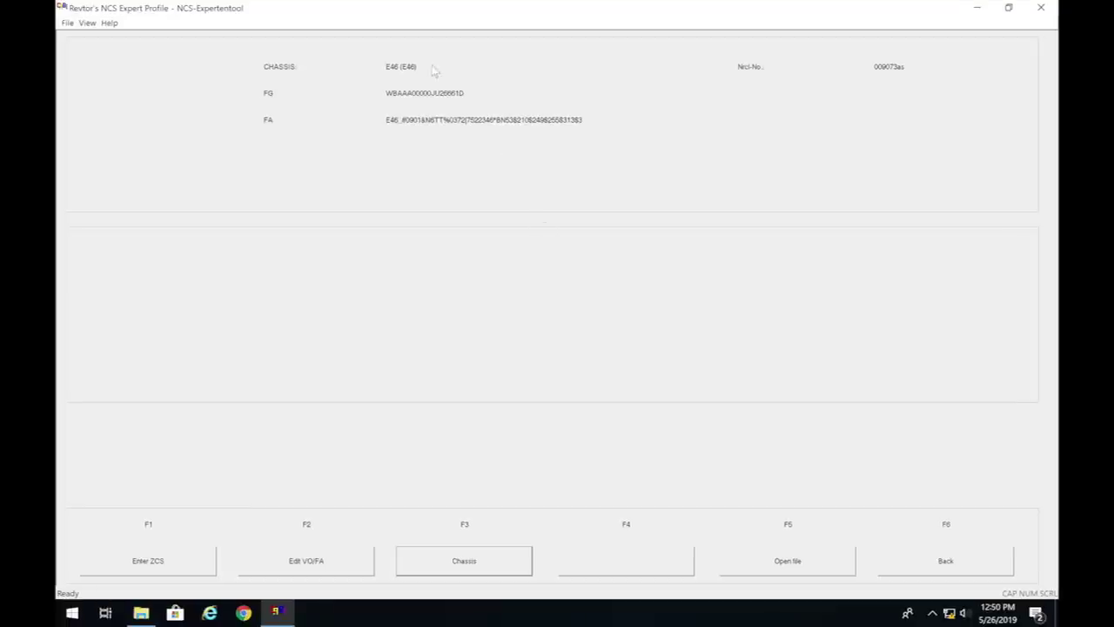
{"action": "left_click", "coordinate": [919, 565]}
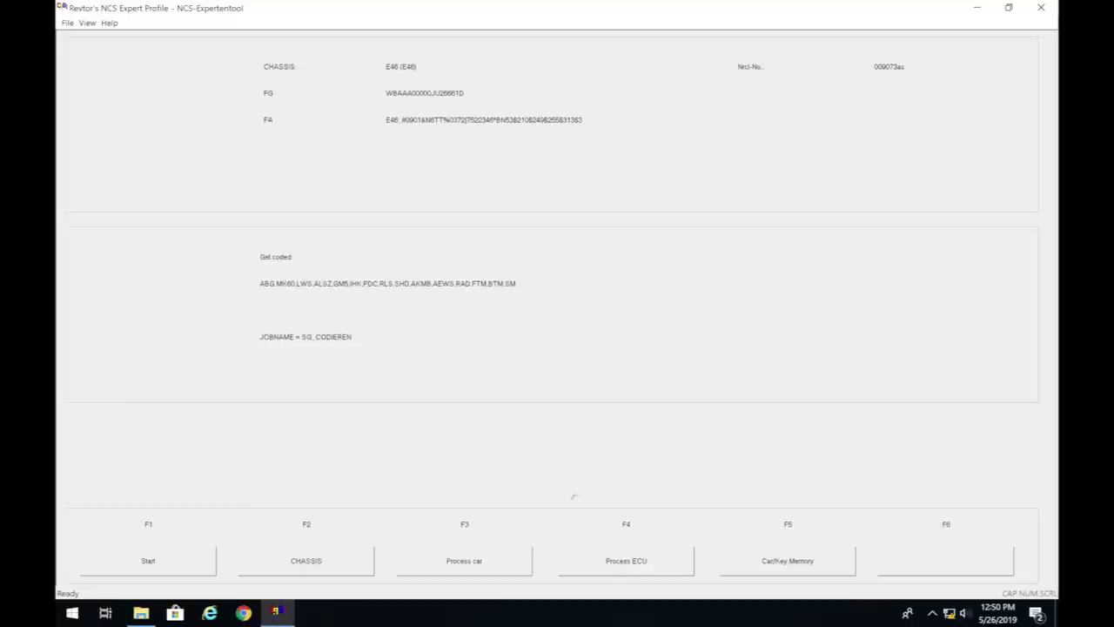
Select the GM5 module as the ECU to process
{"action": "left_click", "coordinate": [639, 567]}
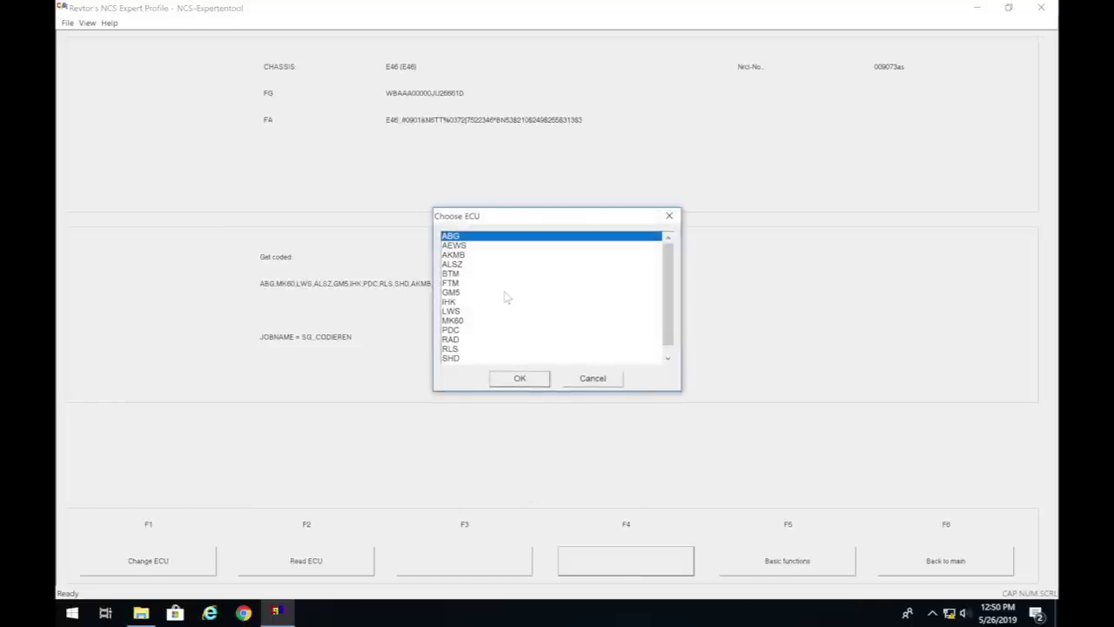
{"action": "left_click", "coordinate": [454, 294]}
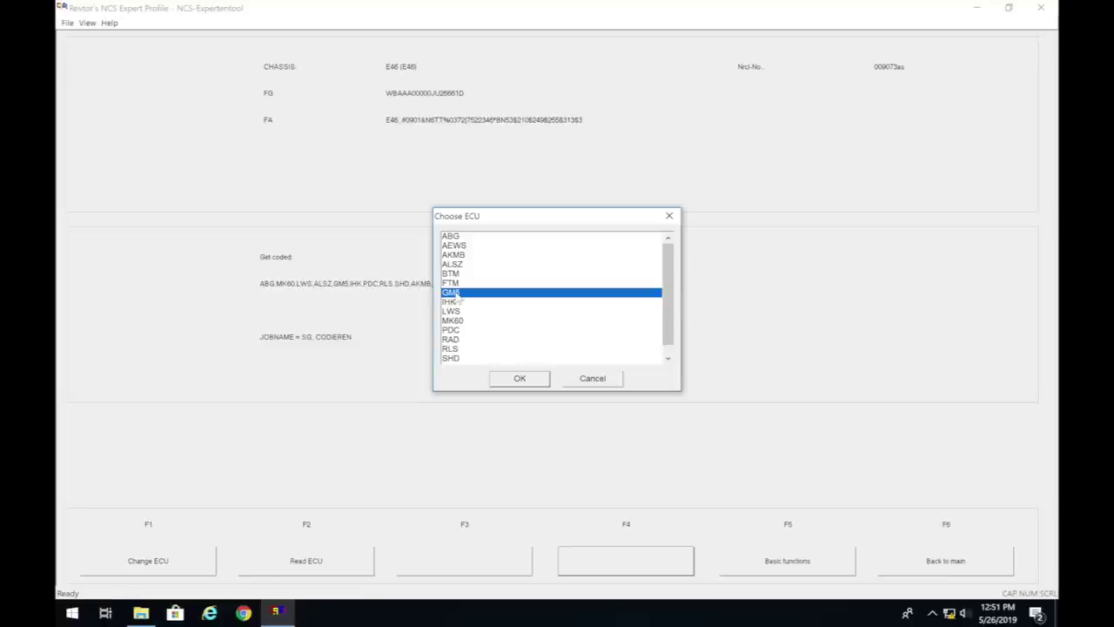
{"action": "left_click", "coordinate": [520, 377]}
{"action": "left_click", "coordinate": [520, 363]}
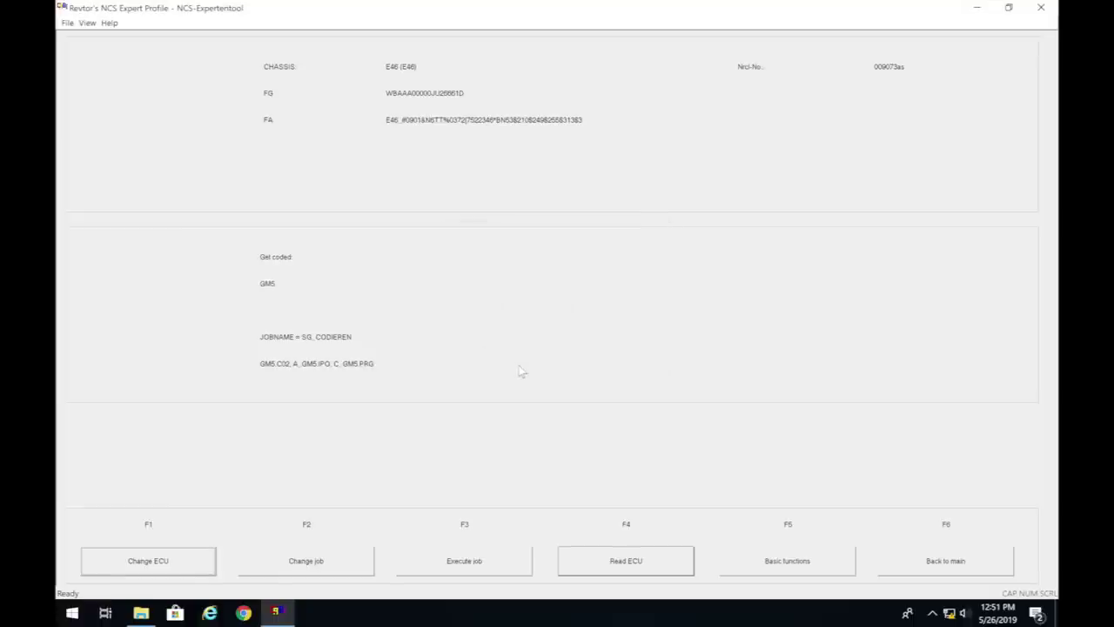
Set the GM5 job to CODIERDATEN_LESEN and execute it to read the coding data
{"action": "left_click", "coordinate": [316, 567]}
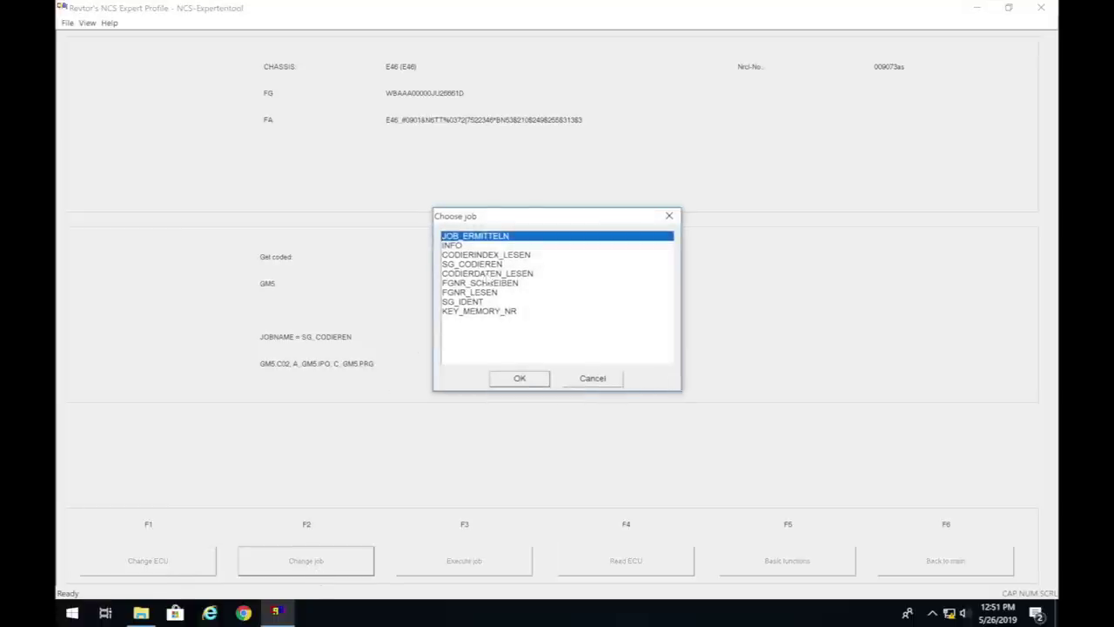
{"action": "left_click", "coordinate": [487, 273]}
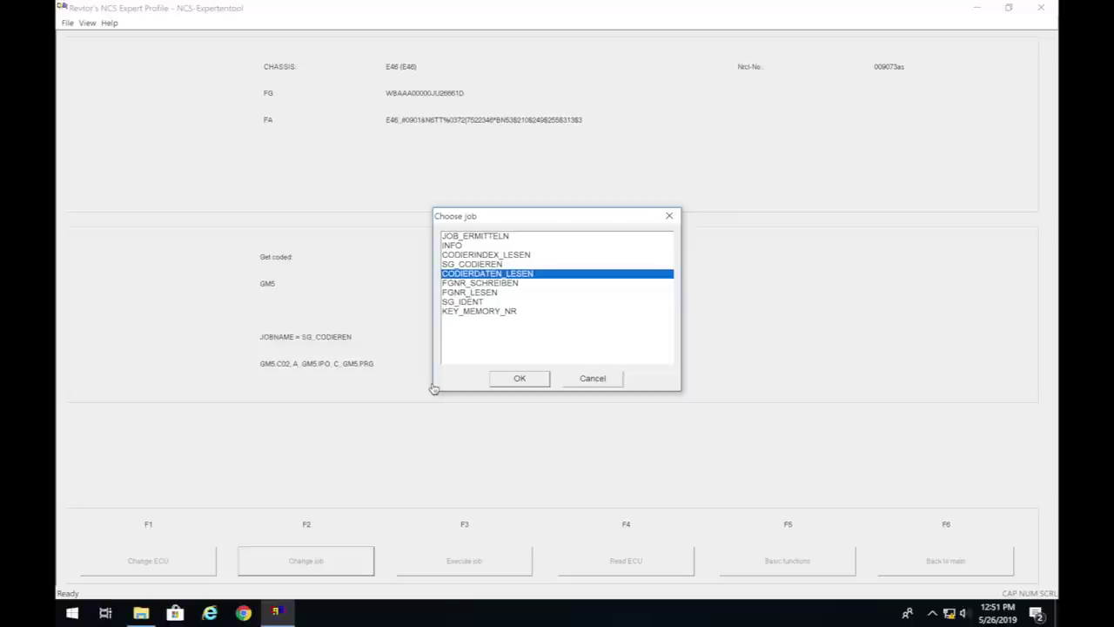
{"action": "left_click", "coordinate": [513, 383]}
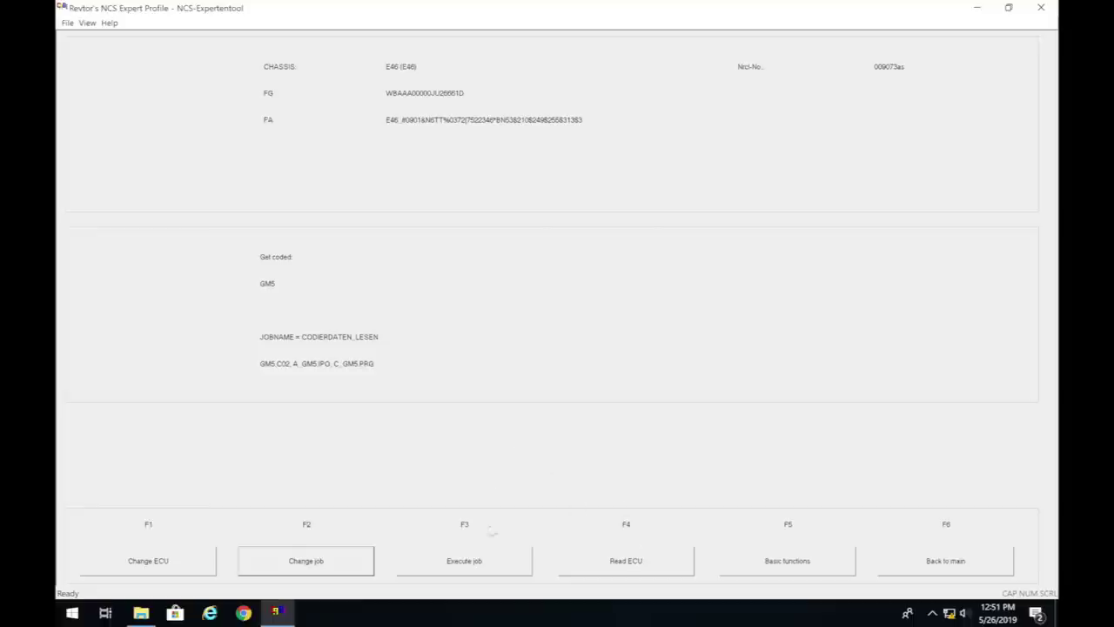
{"action": "left_click", "coordinate": [480, 564]}
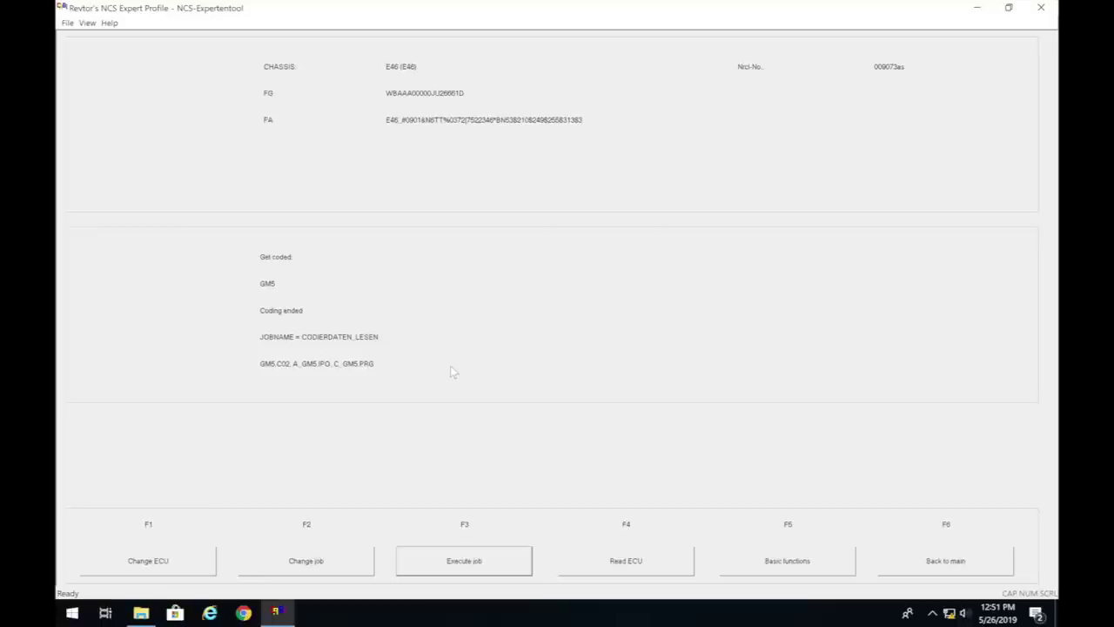
Sort the WORK folder in C:\NCSEXPER by date modified and open the FSW_PSW trace file
{"action": "left_click", "coordinate": [977, 11]}
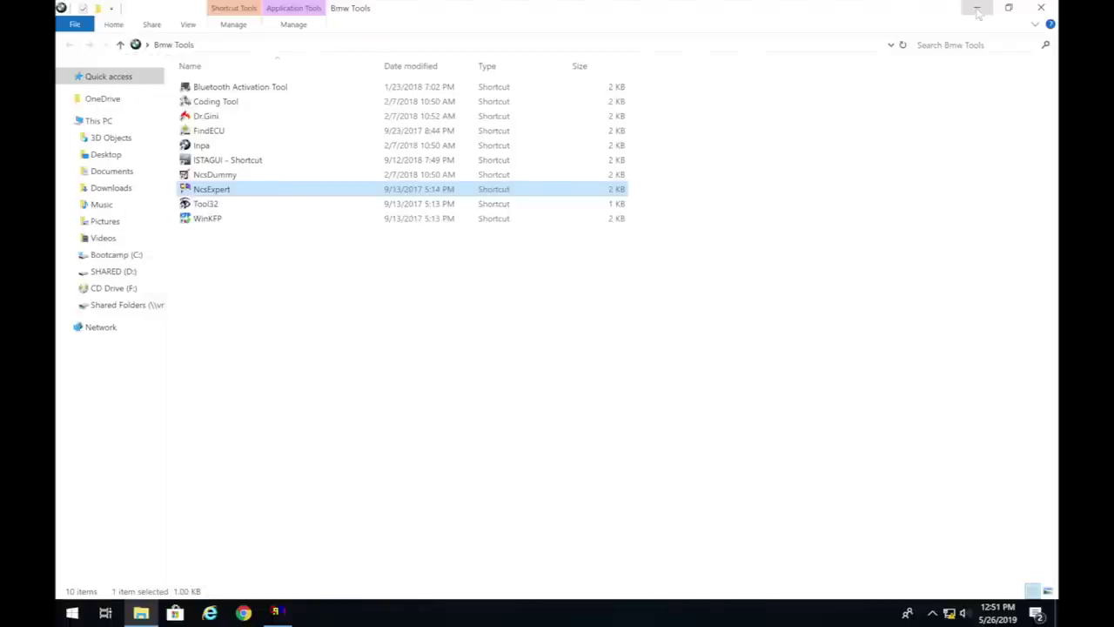
{"action": "left_click", "coordinate": [95, 257]}
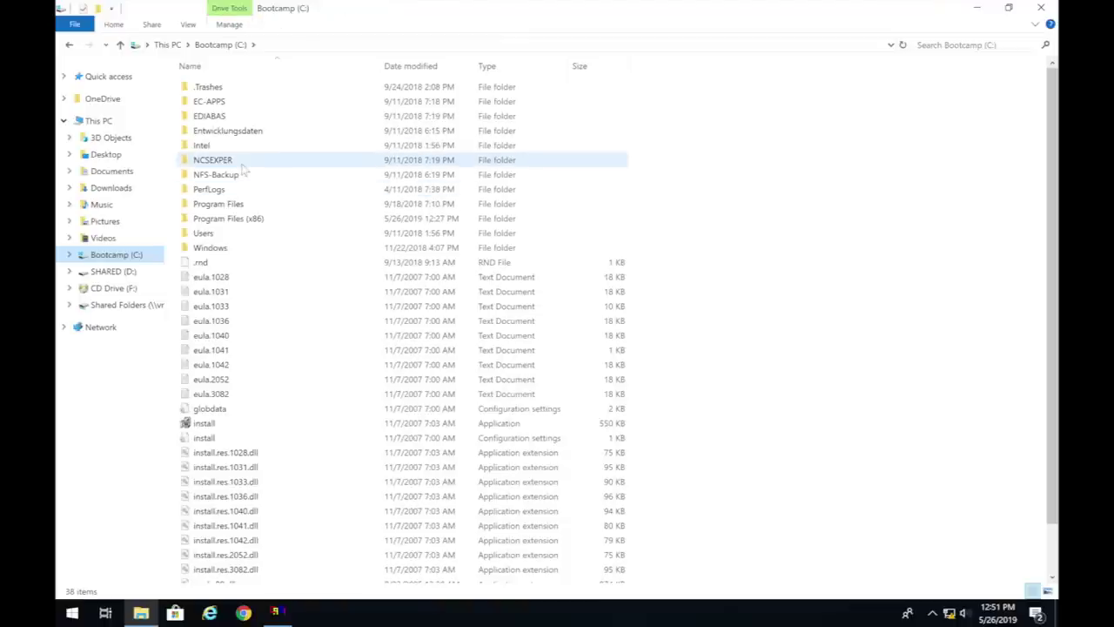
{"action": "left_click", "coordinate": [243, 166]}
{"action": "double_click", "coordinate": [244, 169]}
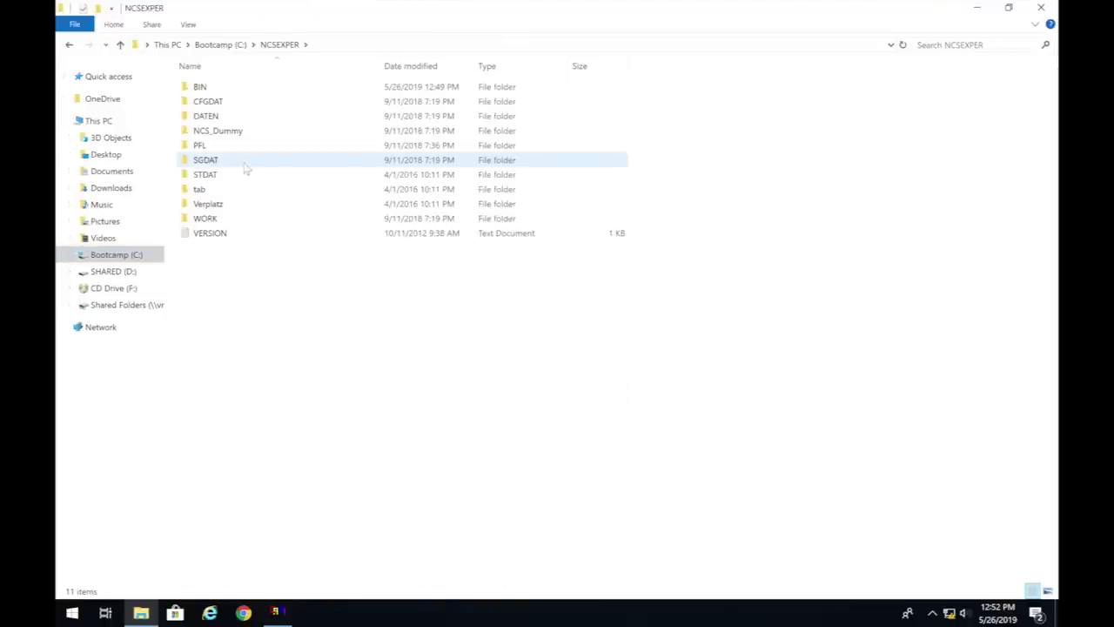
{"action": "double_click", "coordinate": [240, 219]}
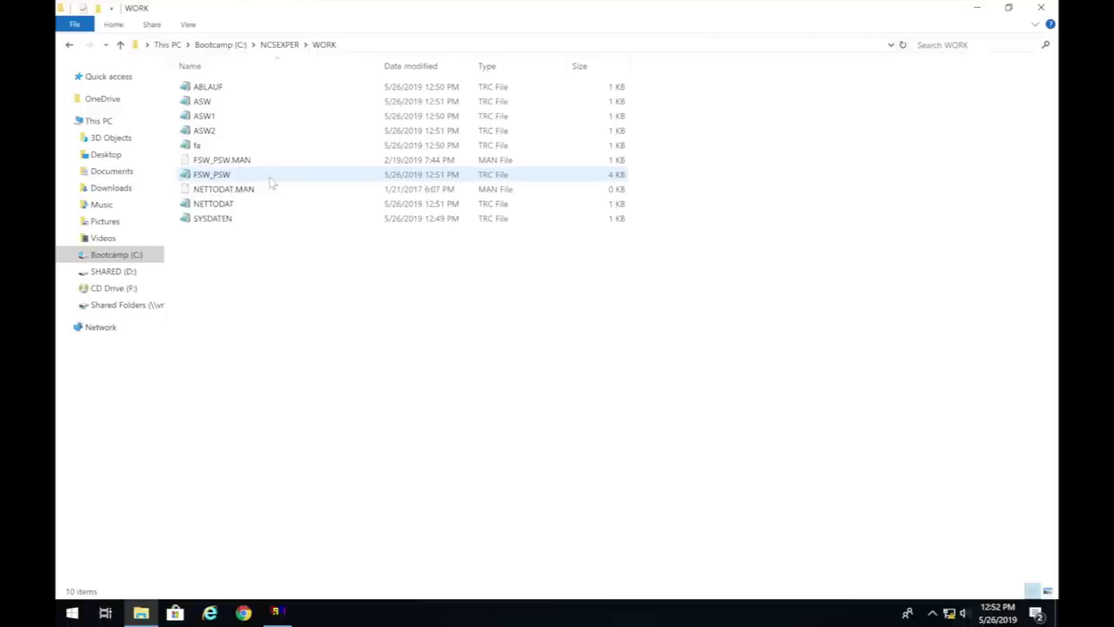
{"action": "left_click", "coordinate": [408, 75]}
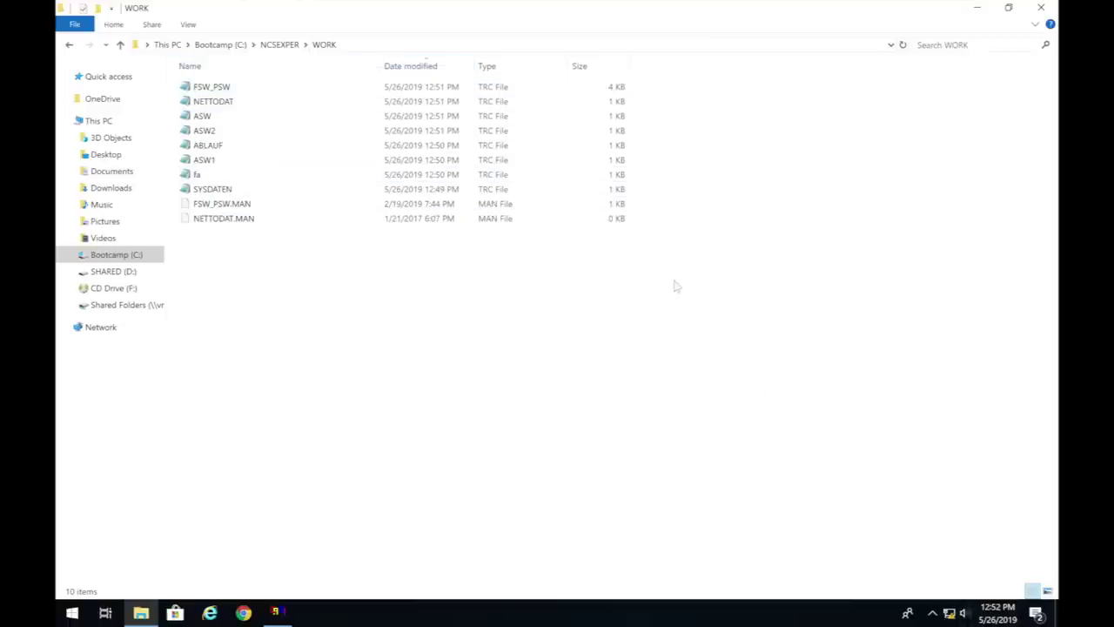
{"action": "double_click", "coordinate": [296, 87]}
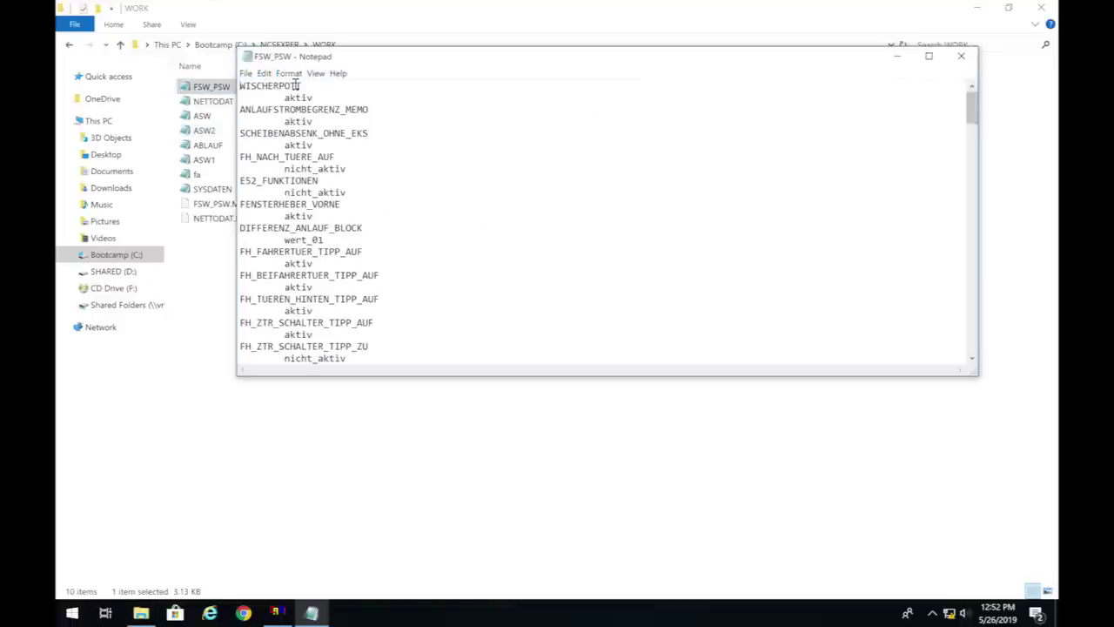
Look through the coding options in the FSW_PSW trace and search it for BEIKLAPP
{"action": "scroll", "coordinate": [403, 232], "scroll_direction": "down", "scroll_amount": 4}
{"action": "scroll", "coordinate": [403, 232], "scroll_direction": "up", "scroll_amount": 4}
{"action": "scroll", "coordinate": [403, 231], "scroll_direction": "down", "scroll_amount": 4}
{"action": "scroll", "coordinate": [403, 233], "scroll_direction": "down", "scroll_amount": 15}
{"action": "scroll", "coordinate": [403, 233], "scroll_direction": "up", "scroll_amount": 5}
{"action": "scroll", "coordinate": [403, 233], "scroll_direction": "up", "scroll_amount": 10}
{"action": "key", "text": "ctrl+f"}
{"action": "type", "text": "BEIKLAPP"}
{"action": "left_click", "coordinate": [489, 192]}
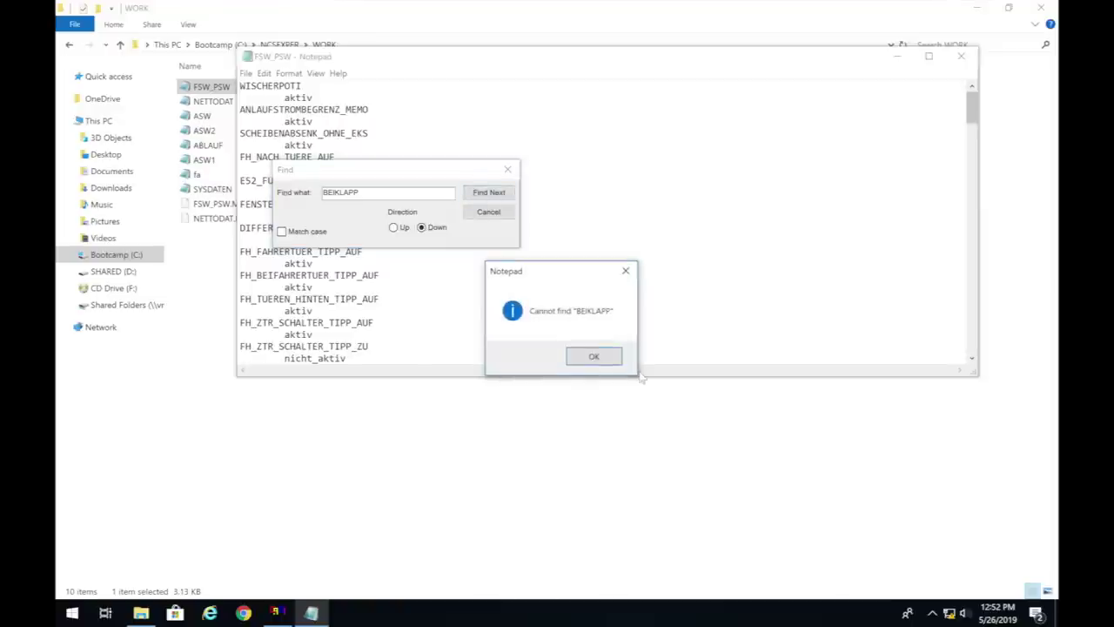
{"action": "left_click", "coordinate": [607, 356]}
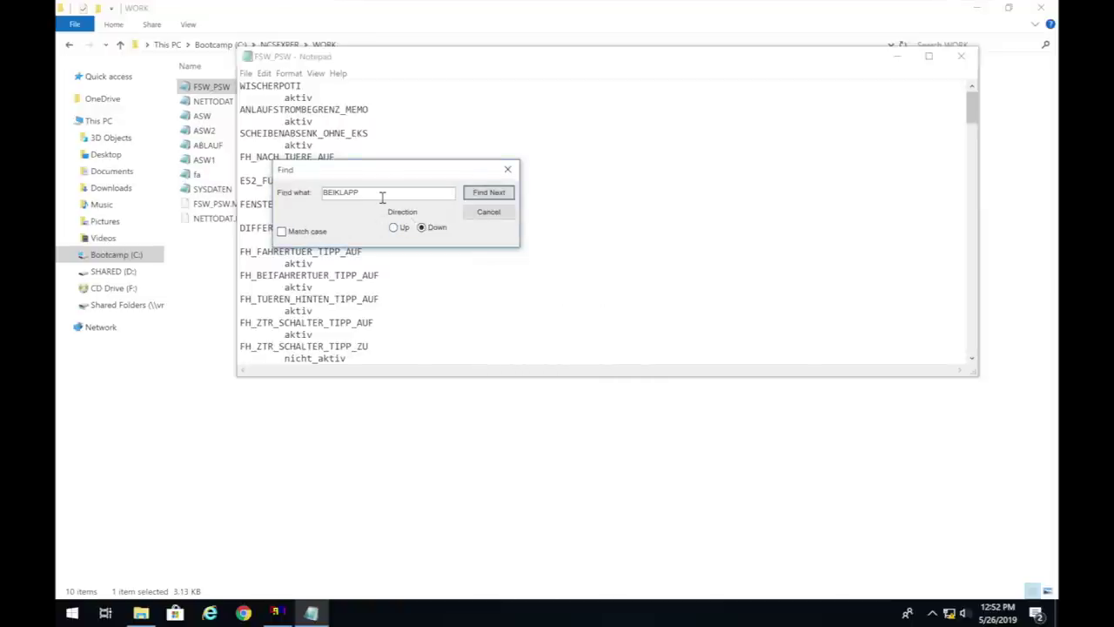
Repeat the BEIKLAPP search with case matching enabled, in both the upward and downward directions
{"action": "left_click", "coordinate": [313, 232]}
{"action": "left_click", "coordinate": [404, 228]}
{"action": "left_click", "coordinate": [477, 192]}
{"action": "left_click", "coordinate": [594, 356]}
{"action": "left_click", "coordinate": [434, 230]}
{"action": "left_click", "coordinate": [484, 195]}
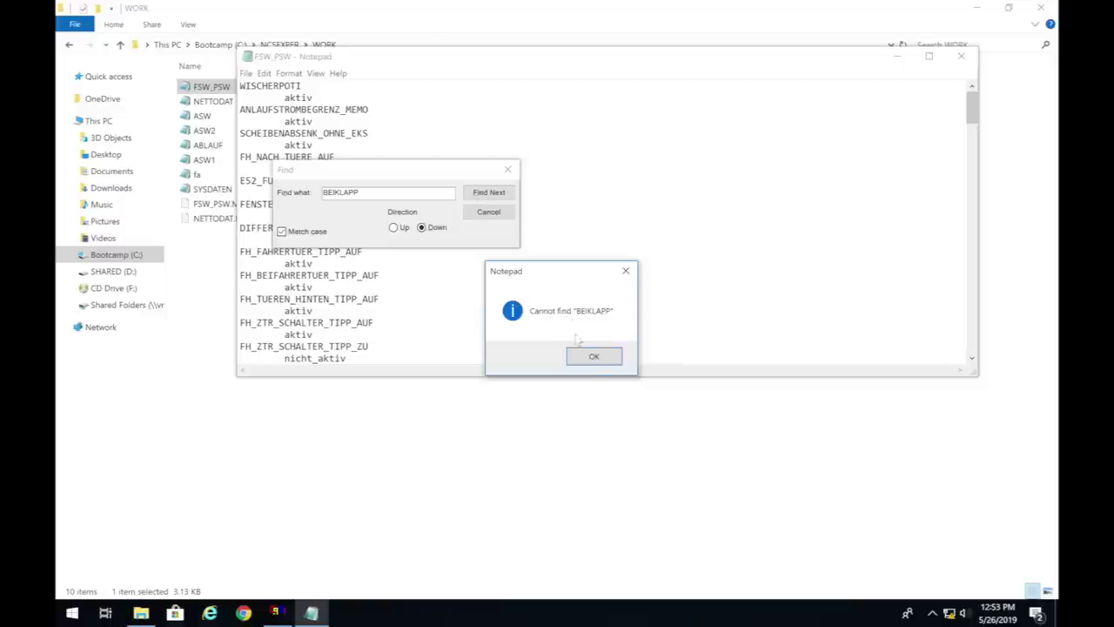
{"action": "left_click", "coordinate": [593, 358]}
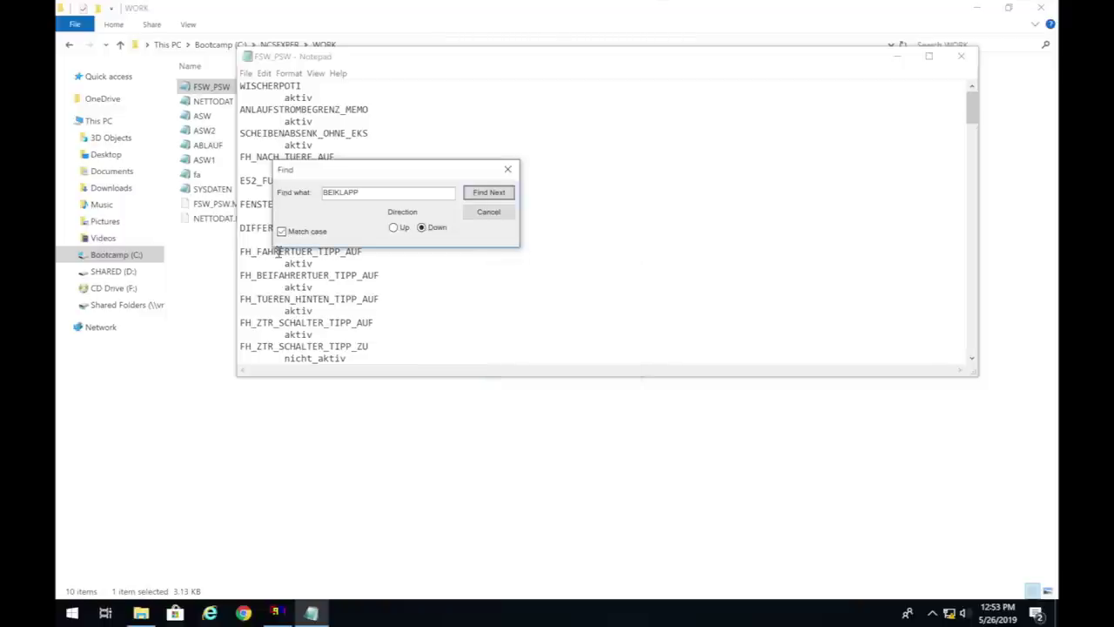
Extend the search term to BEIKLAPPEN and switch to the E46 power fold mirror retrofit guide in Safari
{"action": "left_click", "coordinate": [302, 265]}
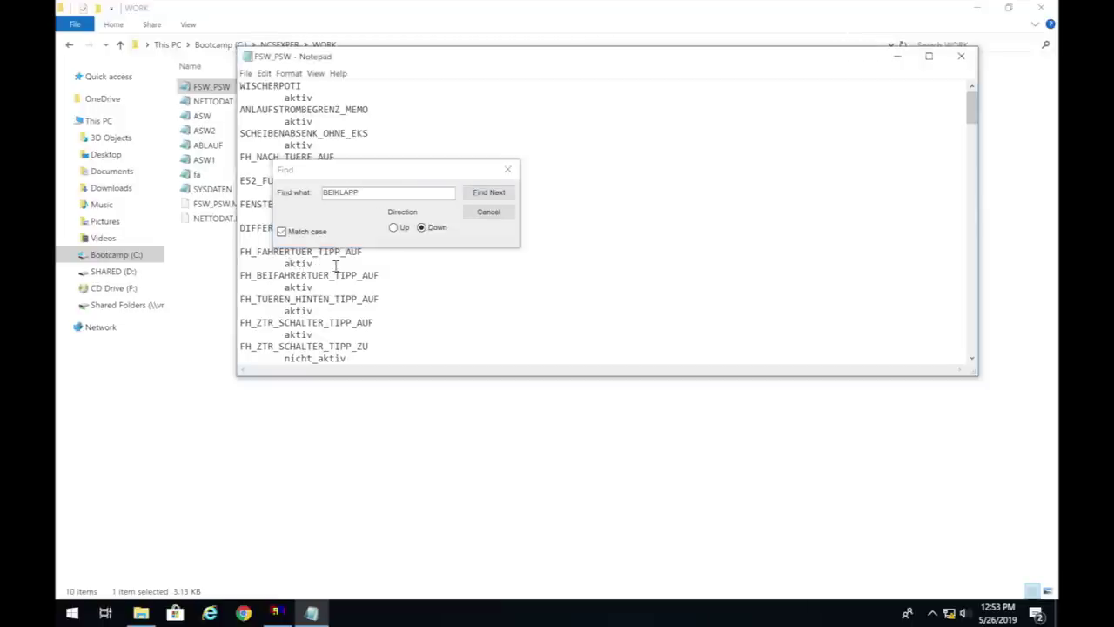
{"action": "left_click", "coordinate": [379, 192]}
{"action": "type", "text": "EN"}
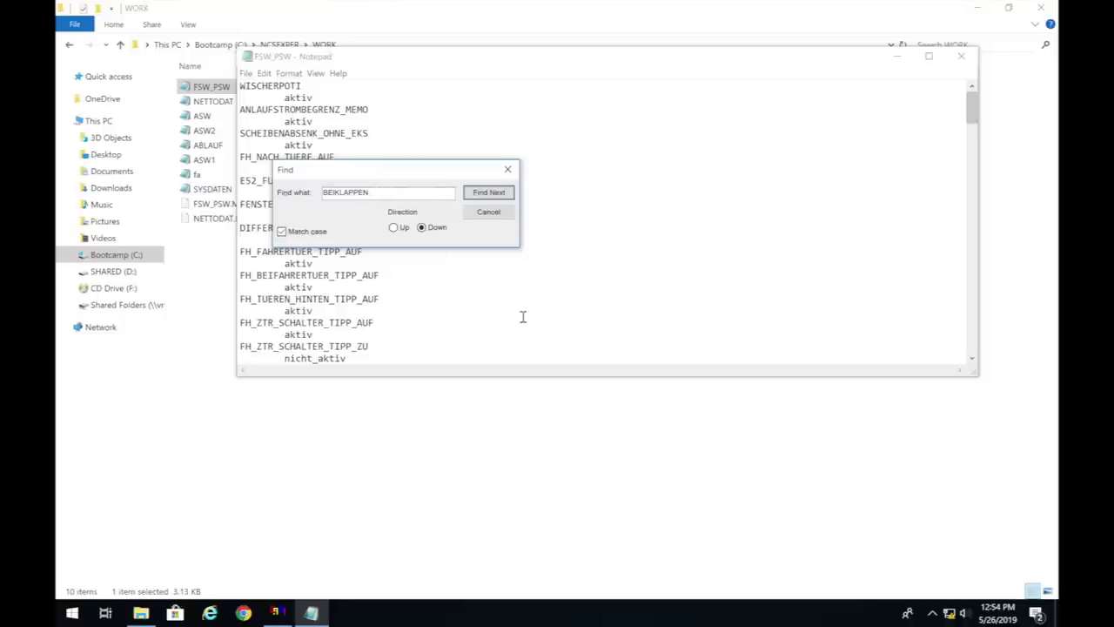
{"action": "key", "text": "ctrl+Left"}
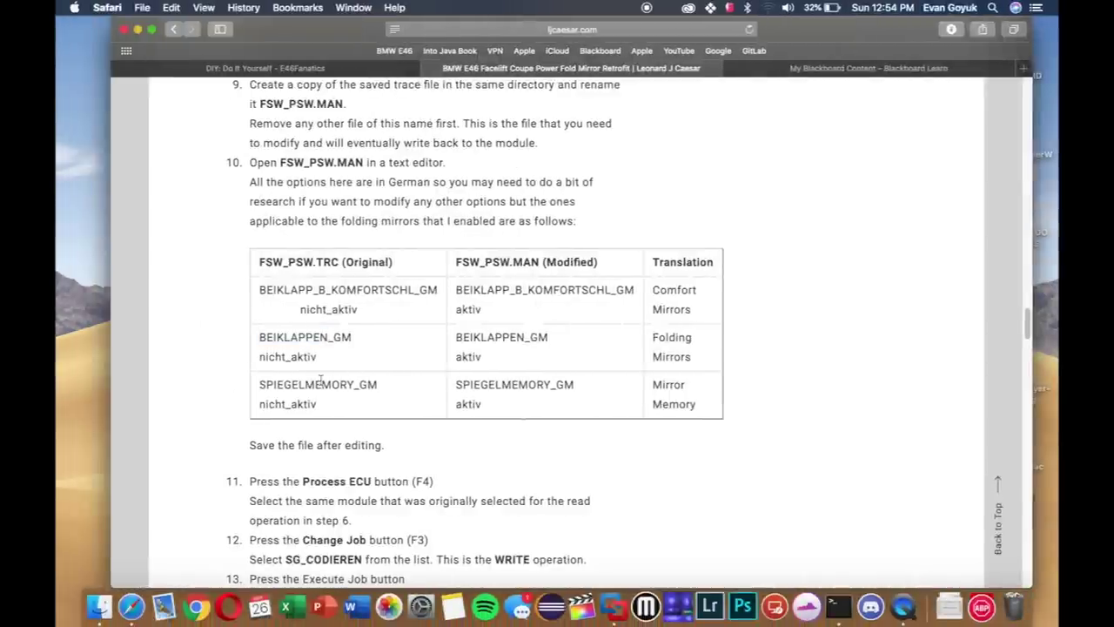
Copy the SPIEGELMEMORY_GM option name from the guide into the trace file's text search, and close the search
{"action": "double_click", "coordinate": [320, 384]}
{"action": "key", "text": "super+c"}
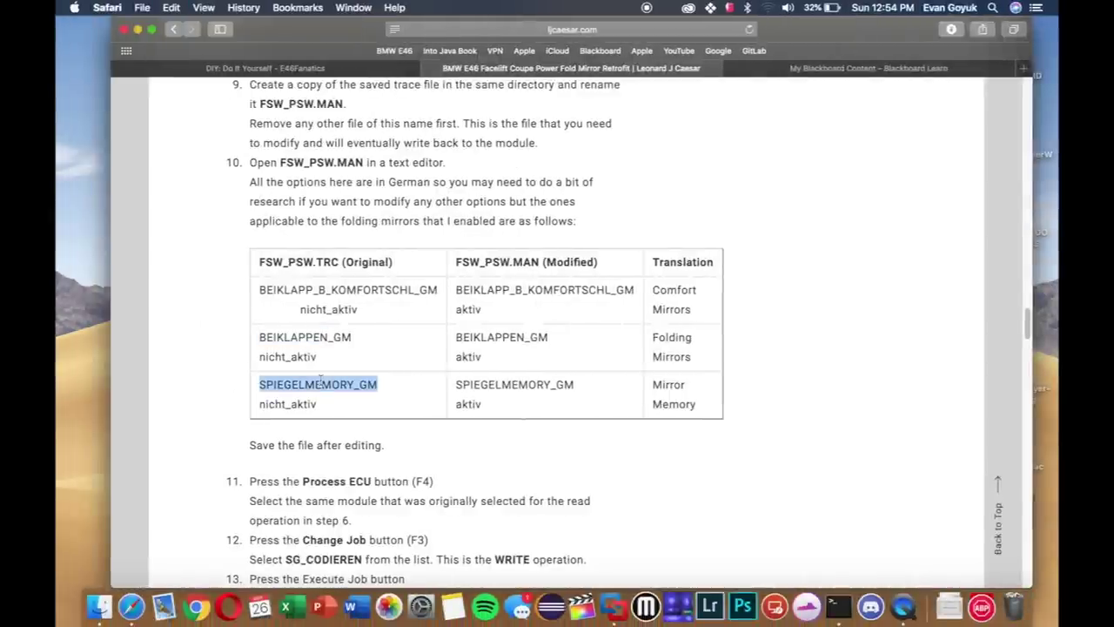
{"action": "key", "text": "ctrl+Right"}
{"action": "key", "text": "ctrl+v"}
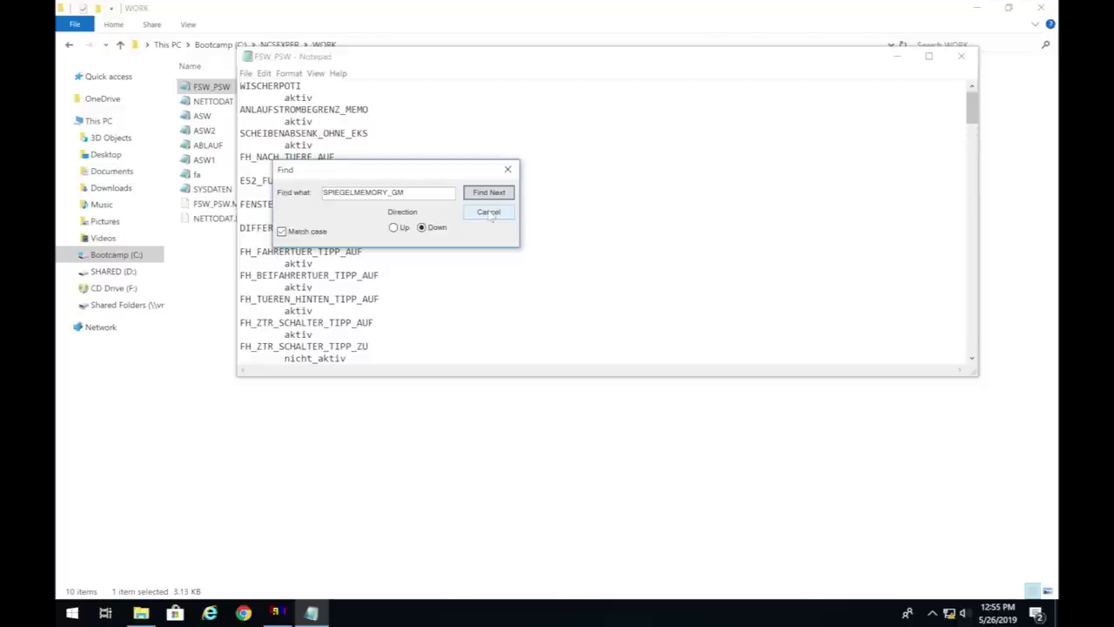
{"action": "left_click", "coordinate": [489, 213]}
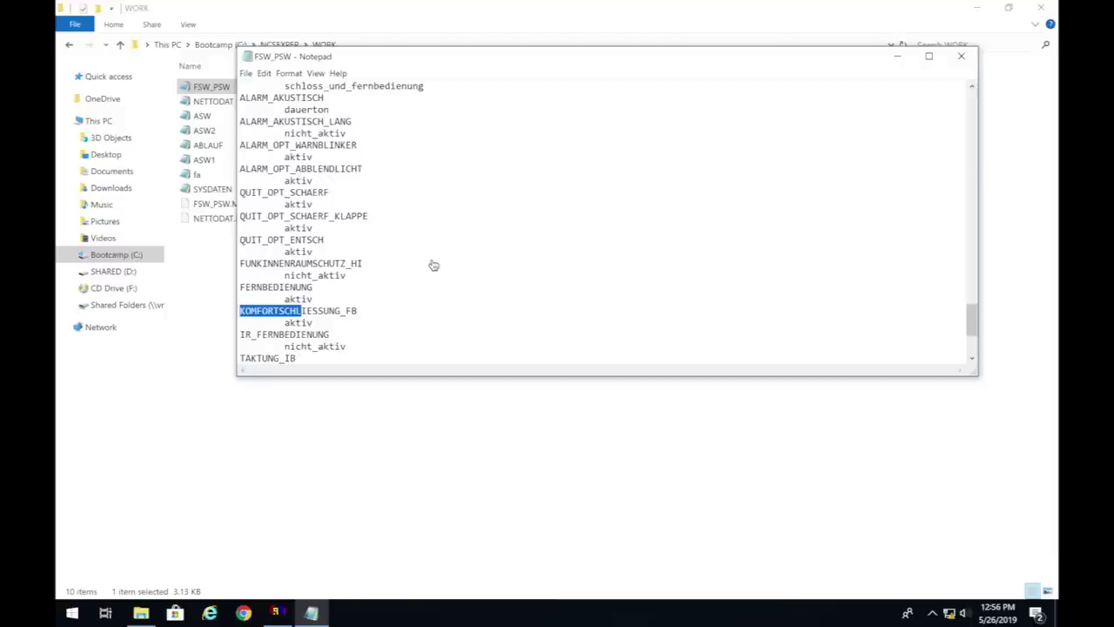
Save the trace as FSW_PSW.MAN in the WORK folder with file type All Files, replacing the existing file
{"action": "left_click", "coordinate": [246, 74]}
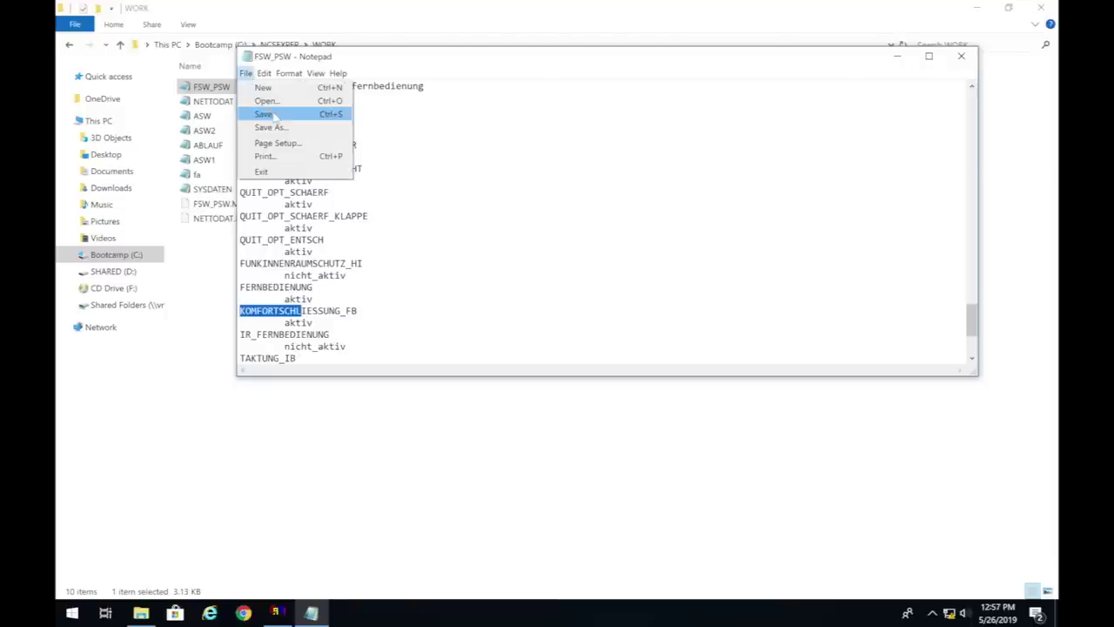
{"action": "left_click", "coordinate": [272, 127]}
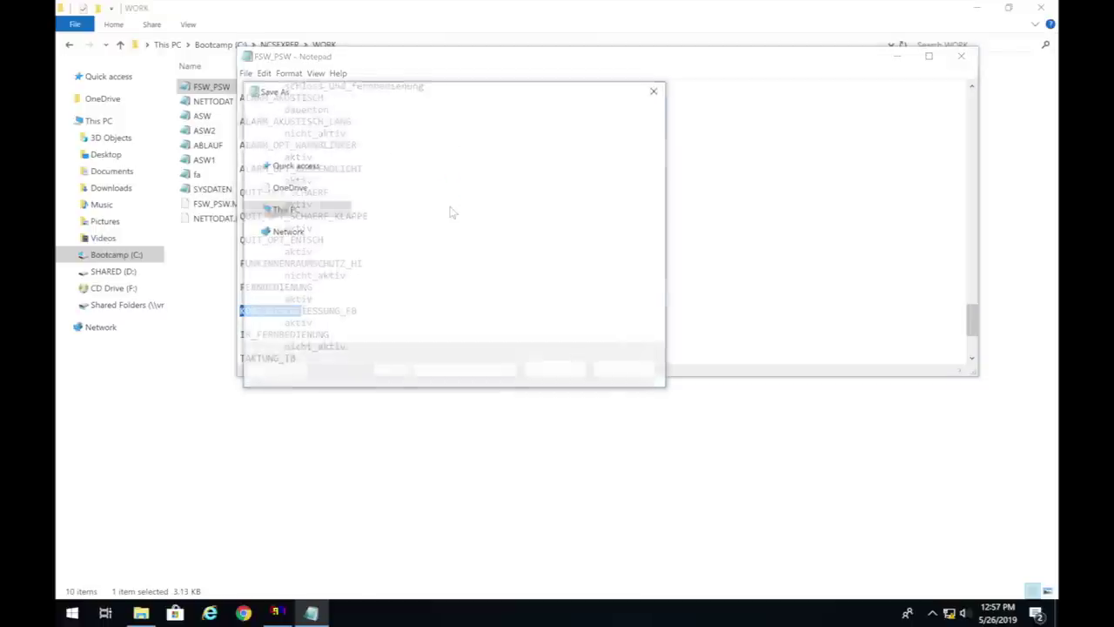
{"action": "left_click", "coordinate": [418, 329]}
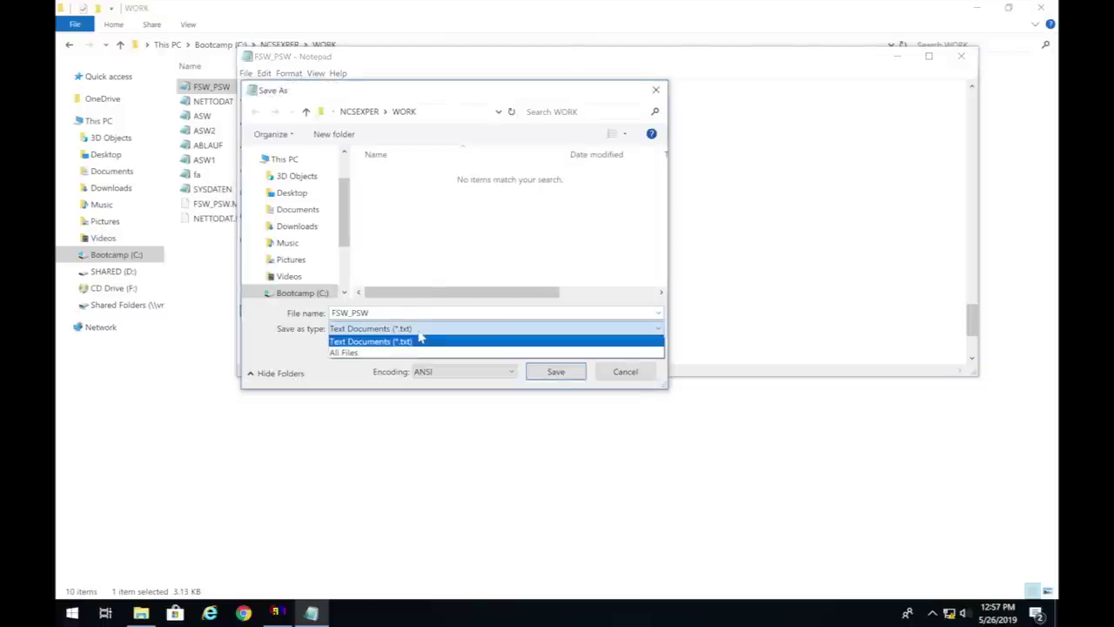
{"action": "left_click", "coordinate": [419, 352]}
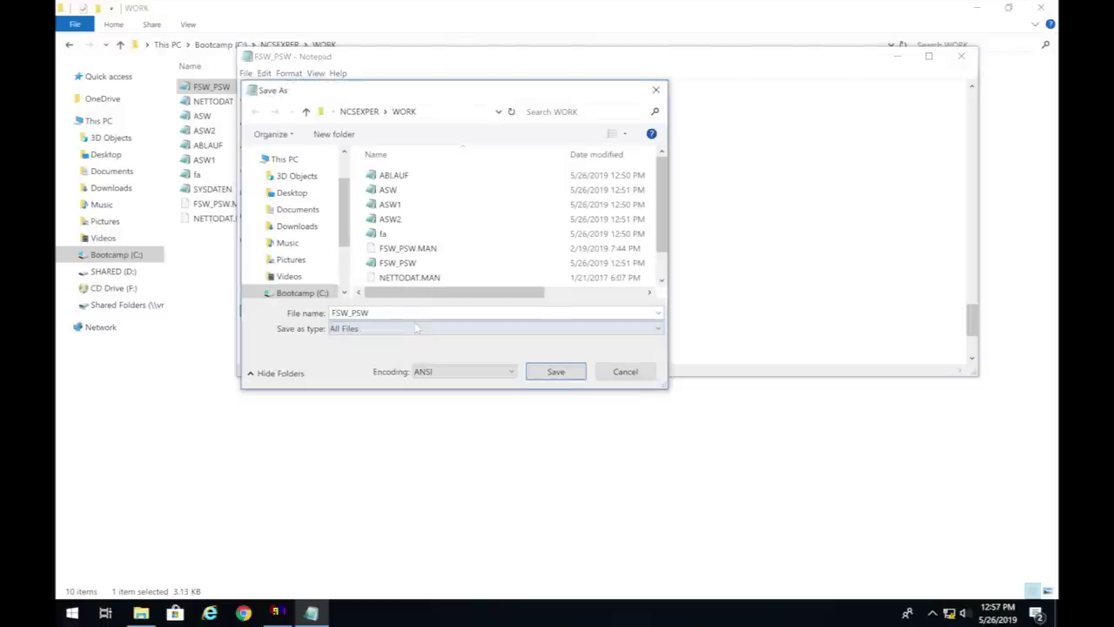
{"action": "double_click", "coordinate": [413, 313]}
{"action": "left_click", "coordinate": [413, 313]}
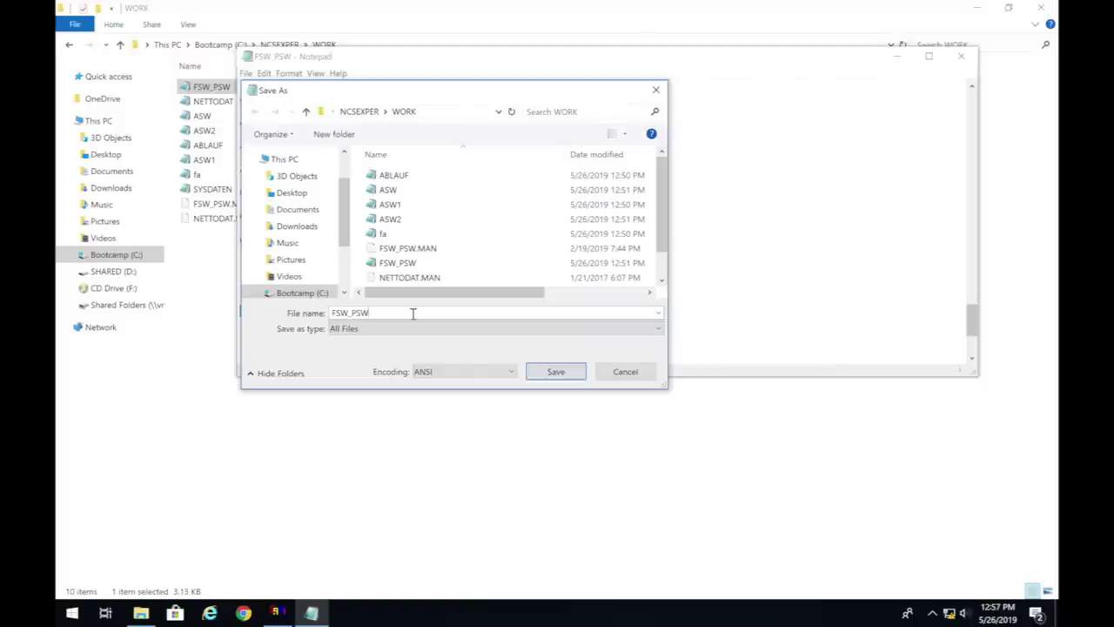
{"action": "type", "text": ".MAN"}
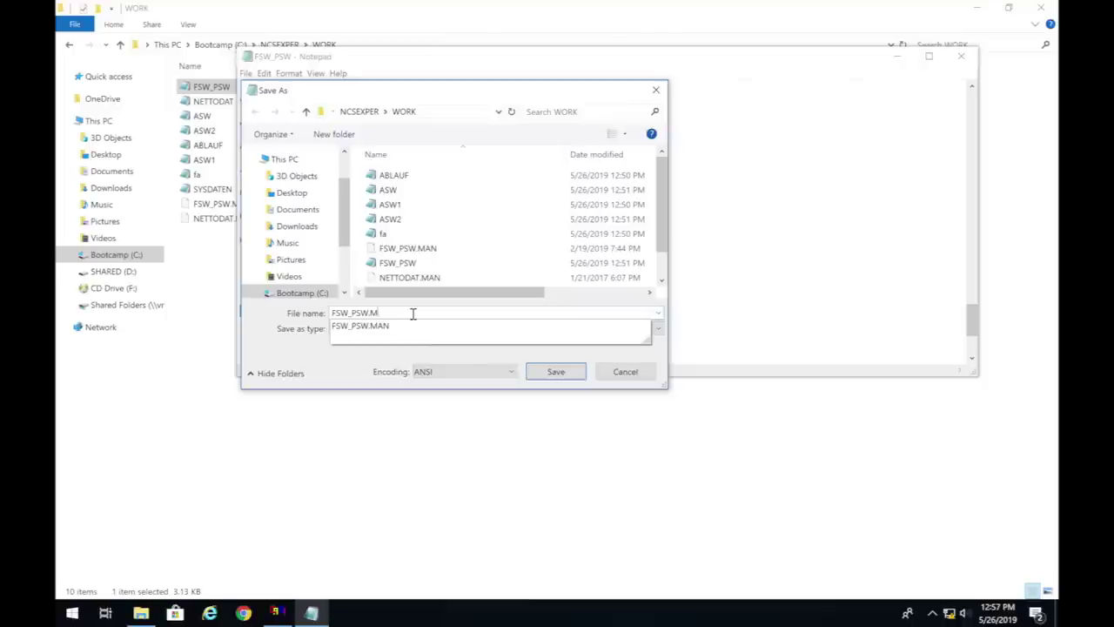
{"action": "left_click", "coordinate": [561, 371]}
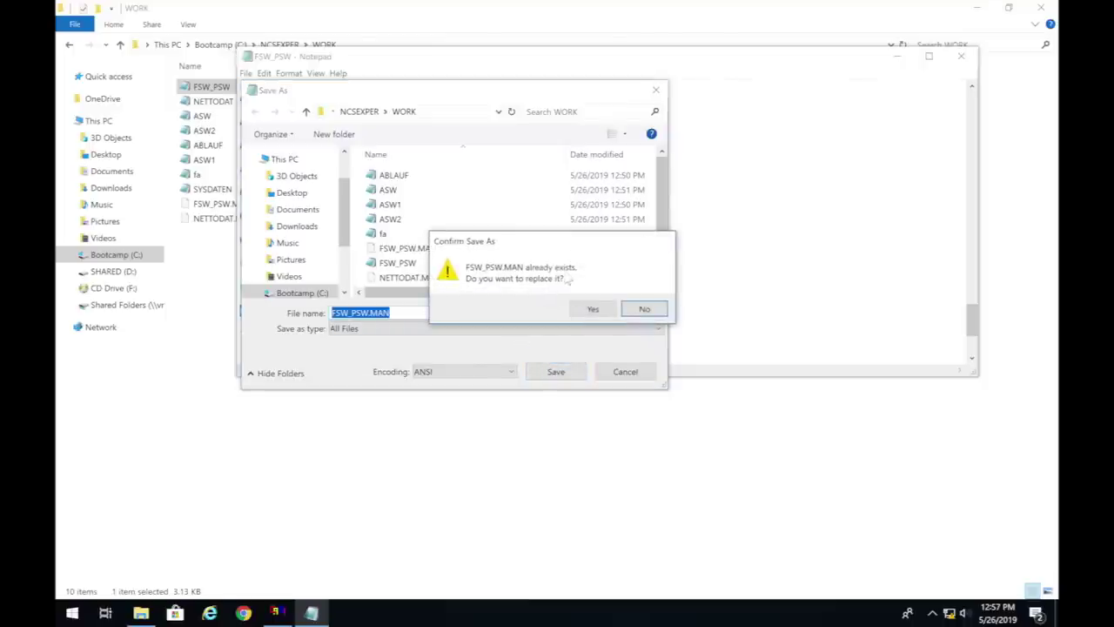
{"action": "left_click", "coordinate": [591, 310]}
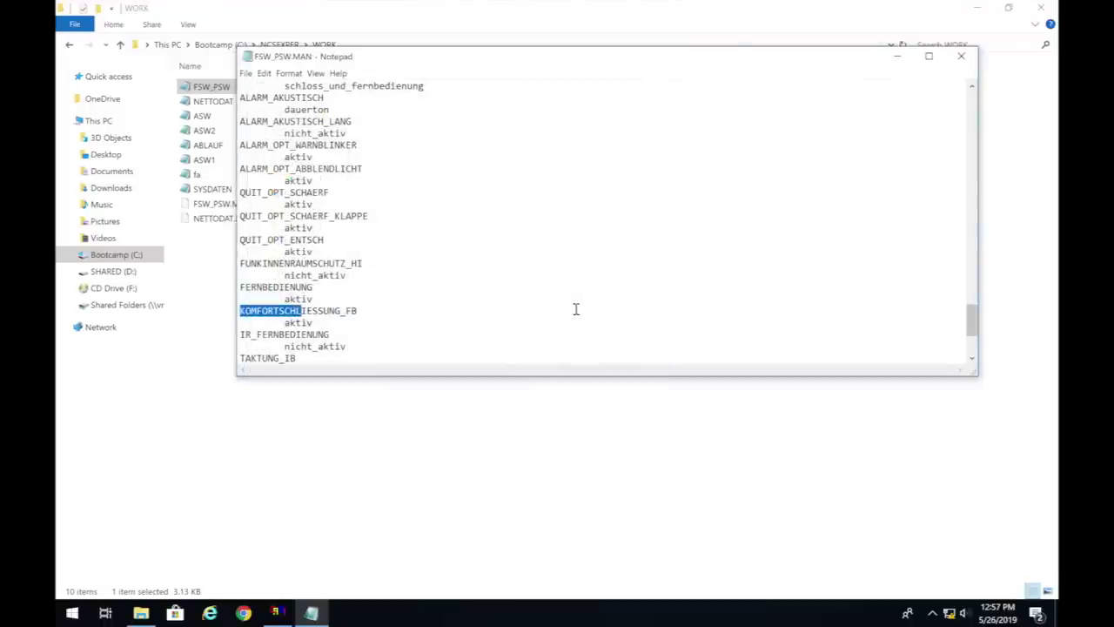
Close the text file, sort the WORK folder by date modified with the newest first, and minimize the folder window
{"action": "left_click", "coordinate": [961, 56]}
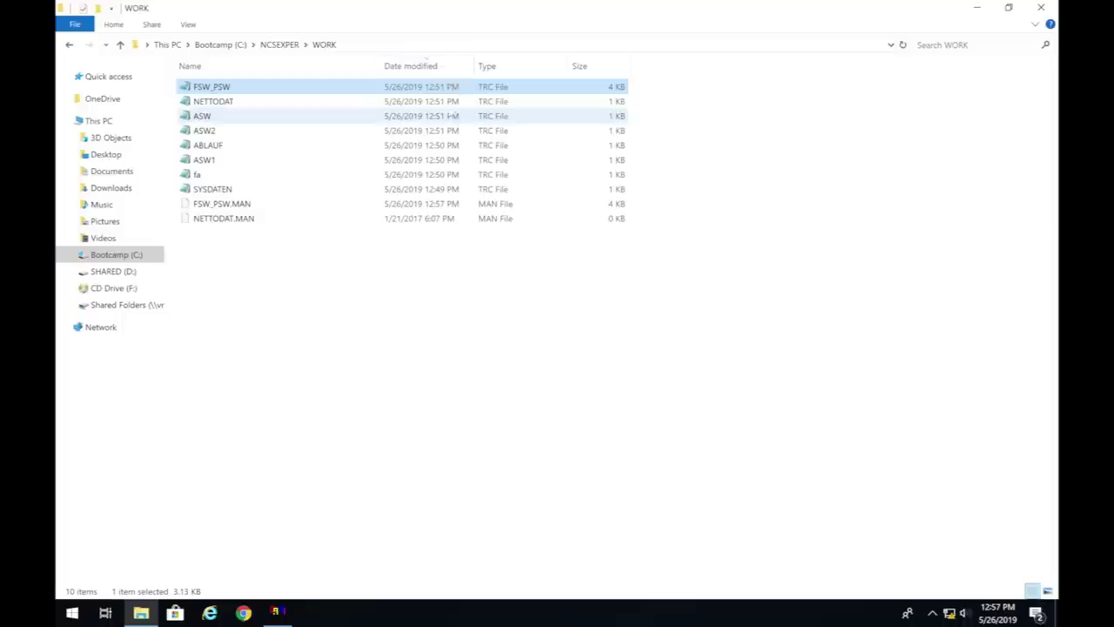
{"action": "left_click", "coordinate": [415, 70]}
{"action": "left_click", "coordinate": [415, 70]}
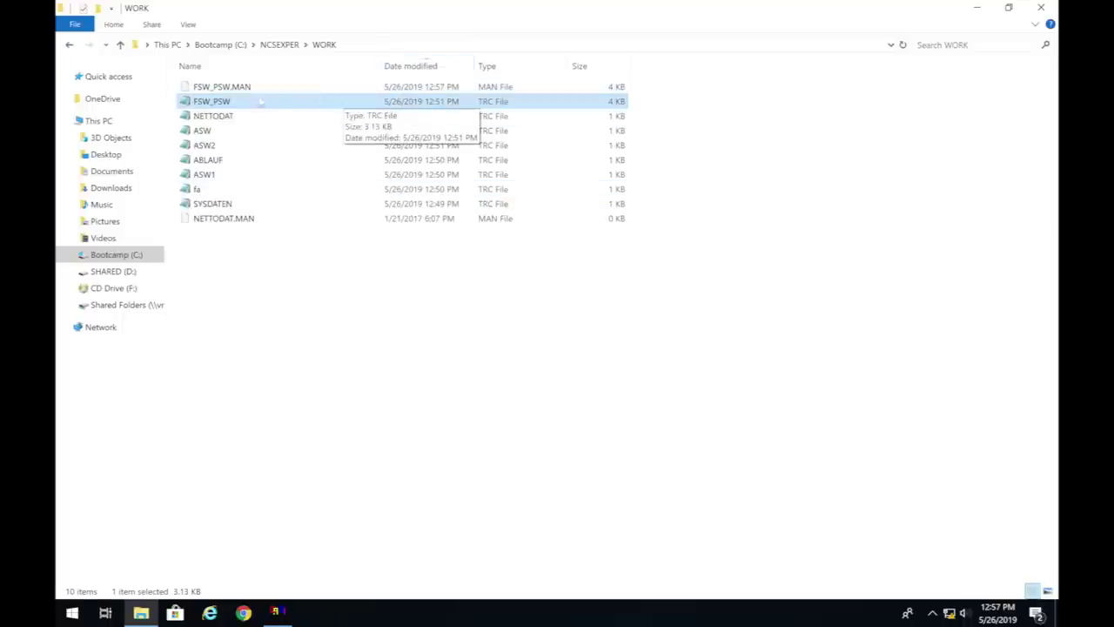
{"action": "left_click", "coordinate": [989, 13]}
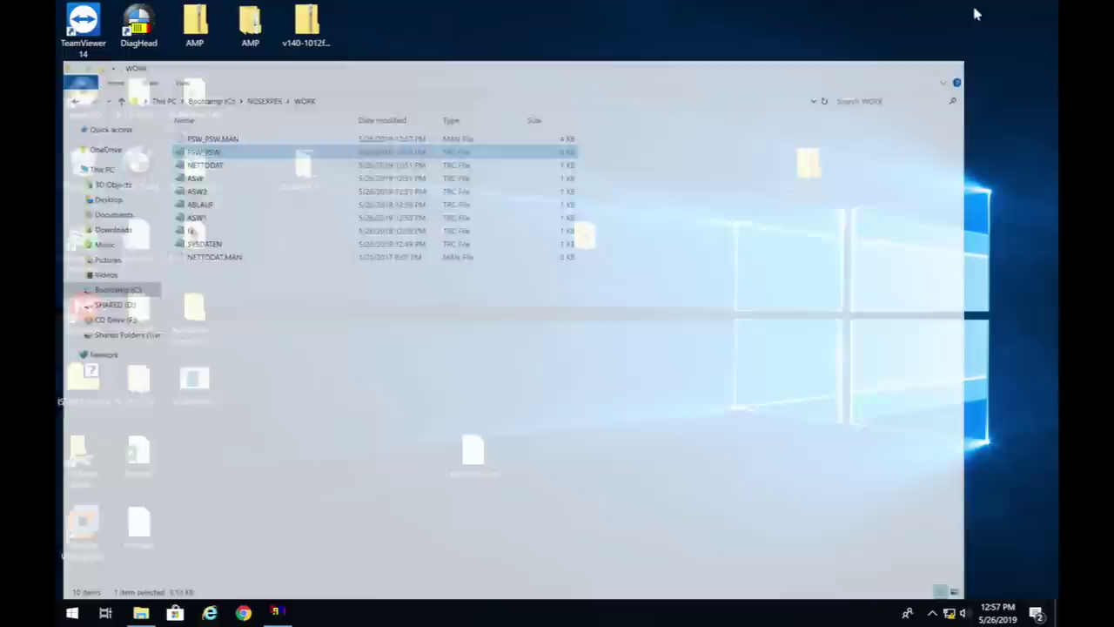
Switch to NCS Expert, change the GM5 module's job to SG_CODIEREN, and read the ECU
{"action": "left_click", "coordinate": [277, 613]}
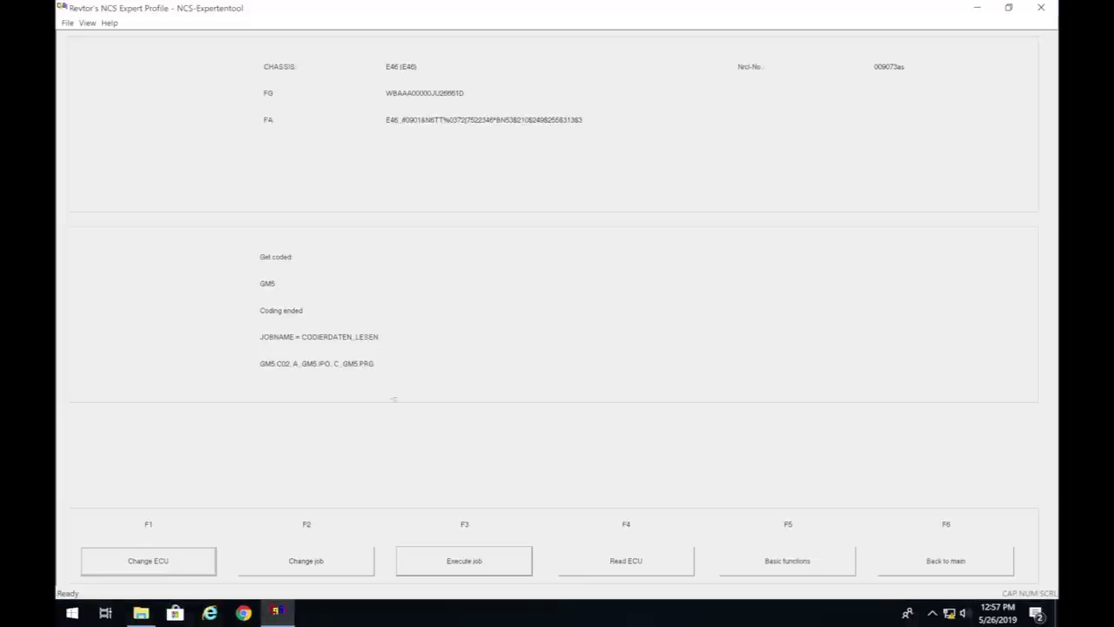
{"action": "left_click", "coordinate": [338, 568]}
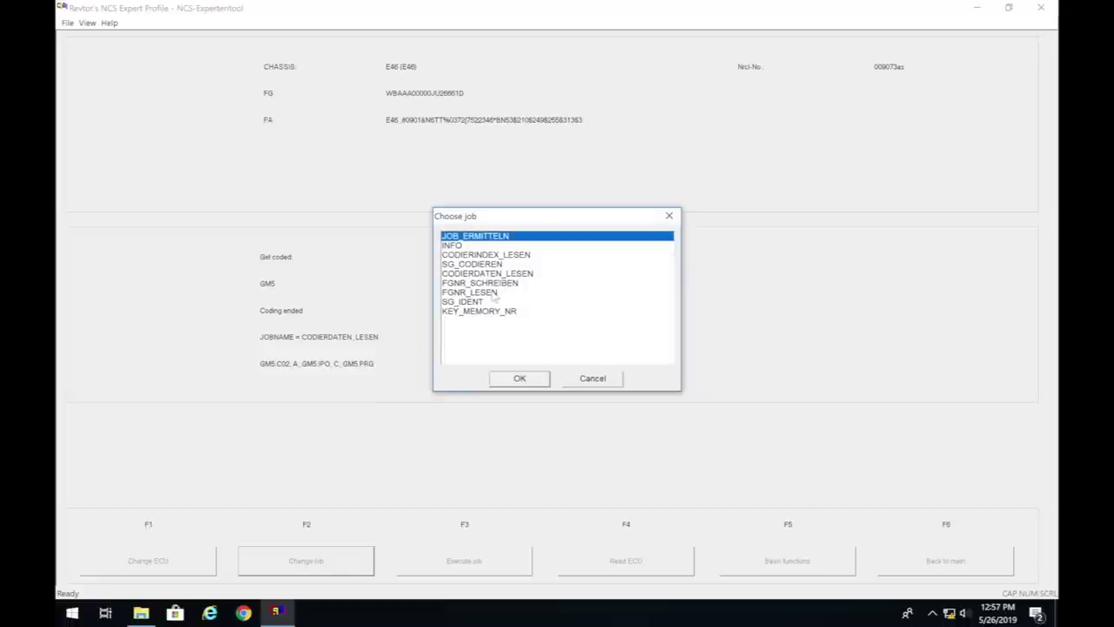
{"action": "left_click", "coordinate": [489, 264]}
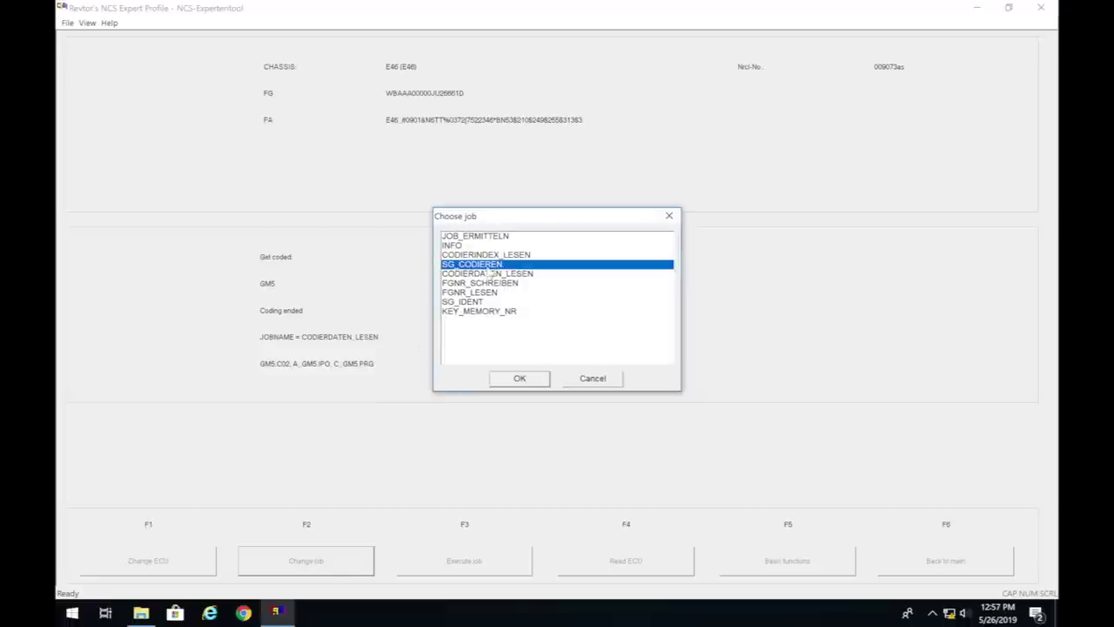
{"action": "left_click", "coordinate": [511, 382]}
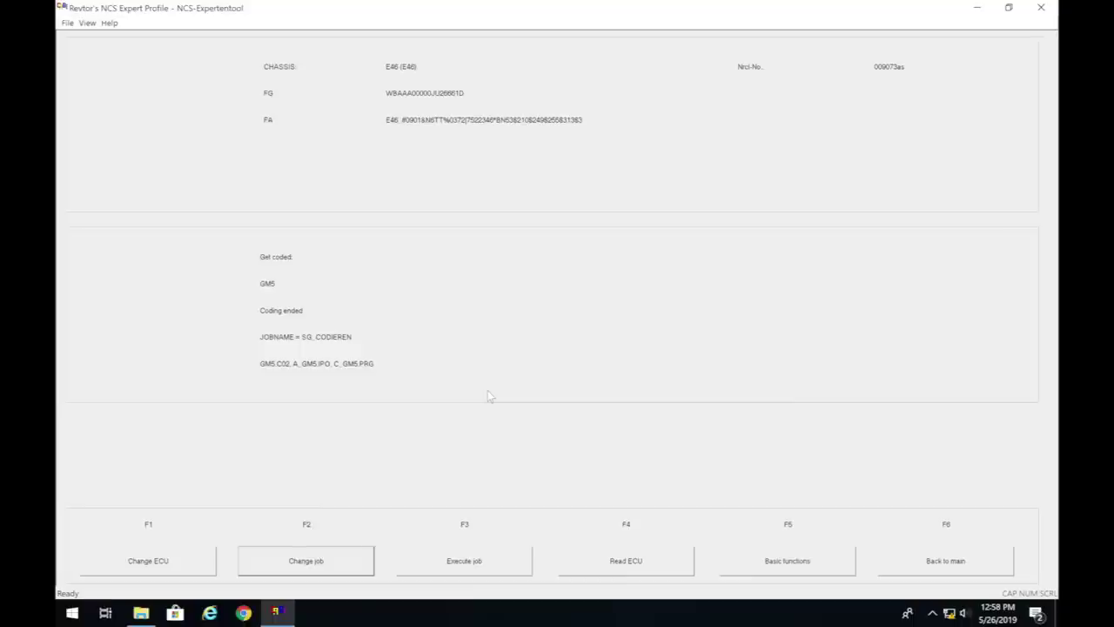
{"action": "key", "text": "F4"}
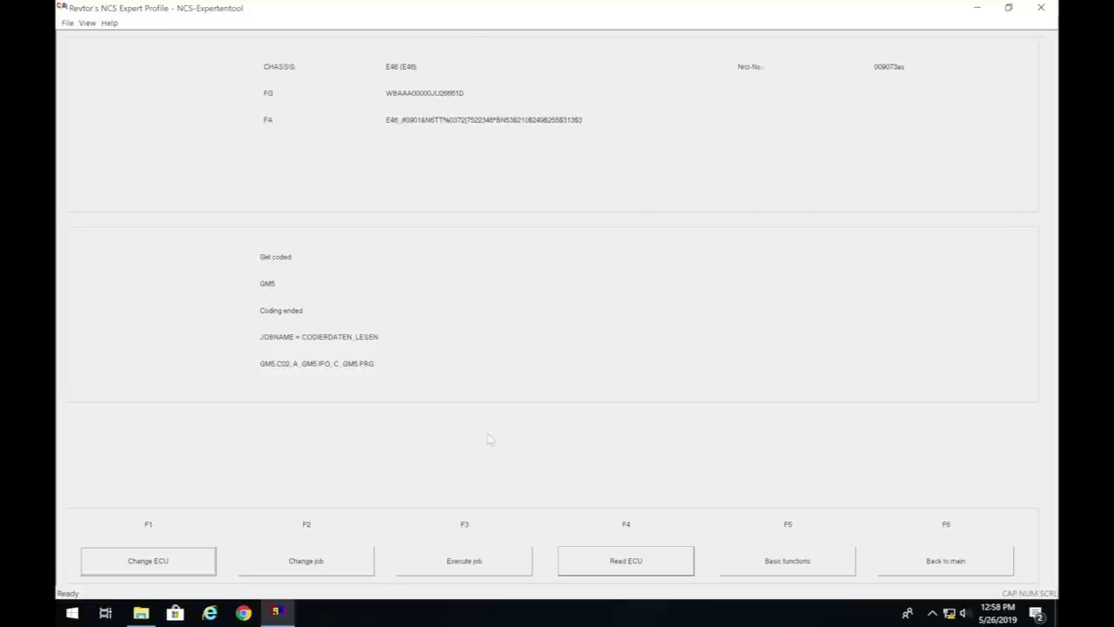
Change the ECU to BTM and accept its default SGET data
{"action": "left_click", "coordinate": [180, 557]}
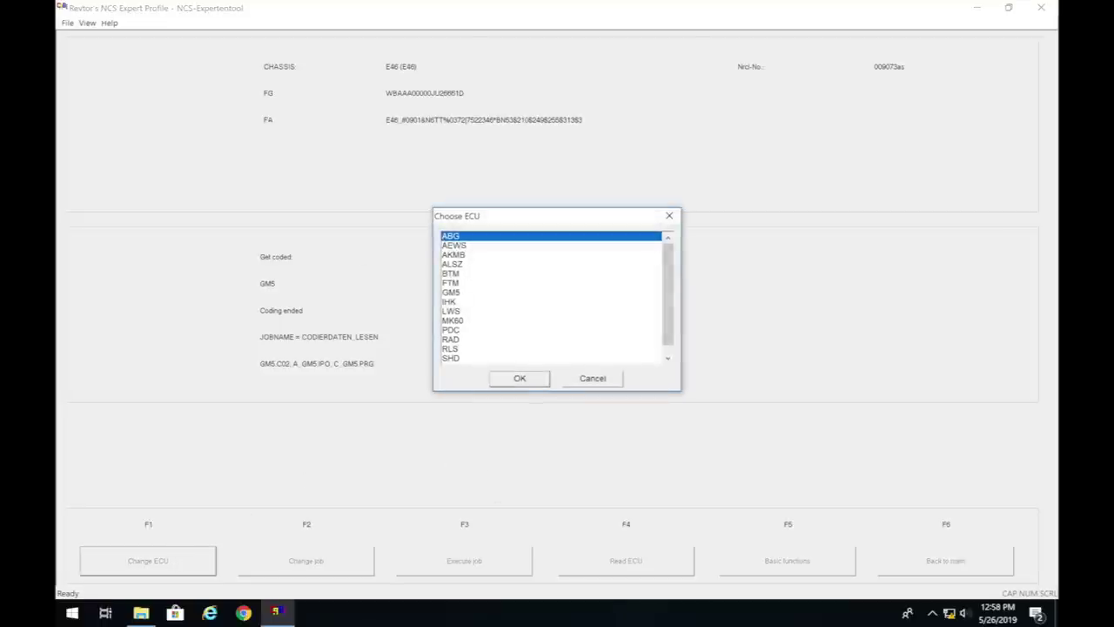
{"action": "left_click", "coordinate": [452, 275]}
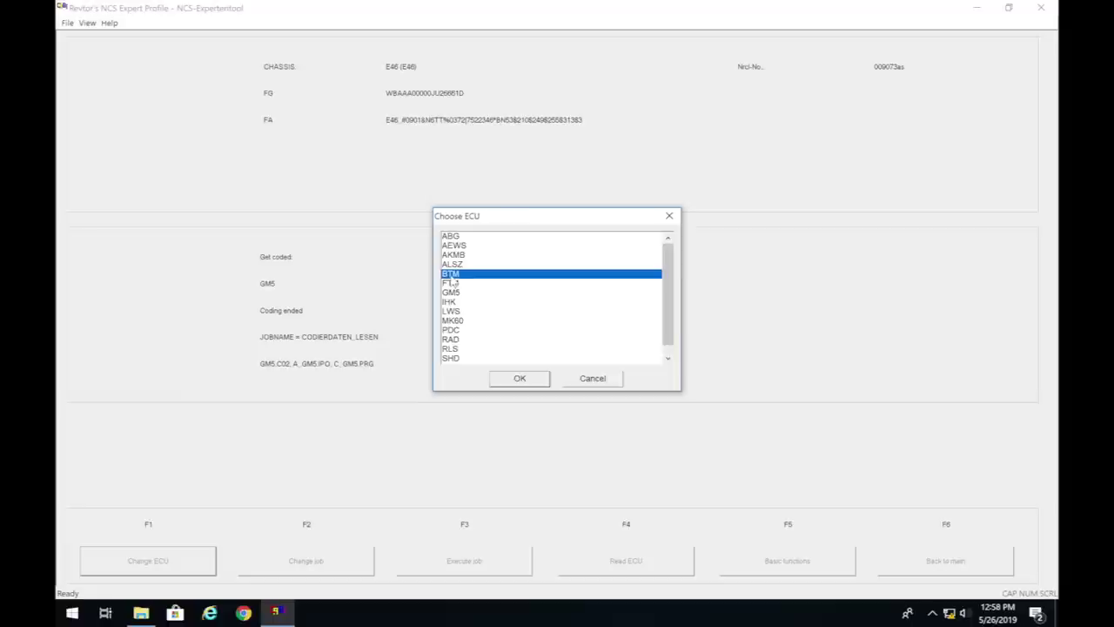
{"action": "left_click", "coordinate": [520, 380]}
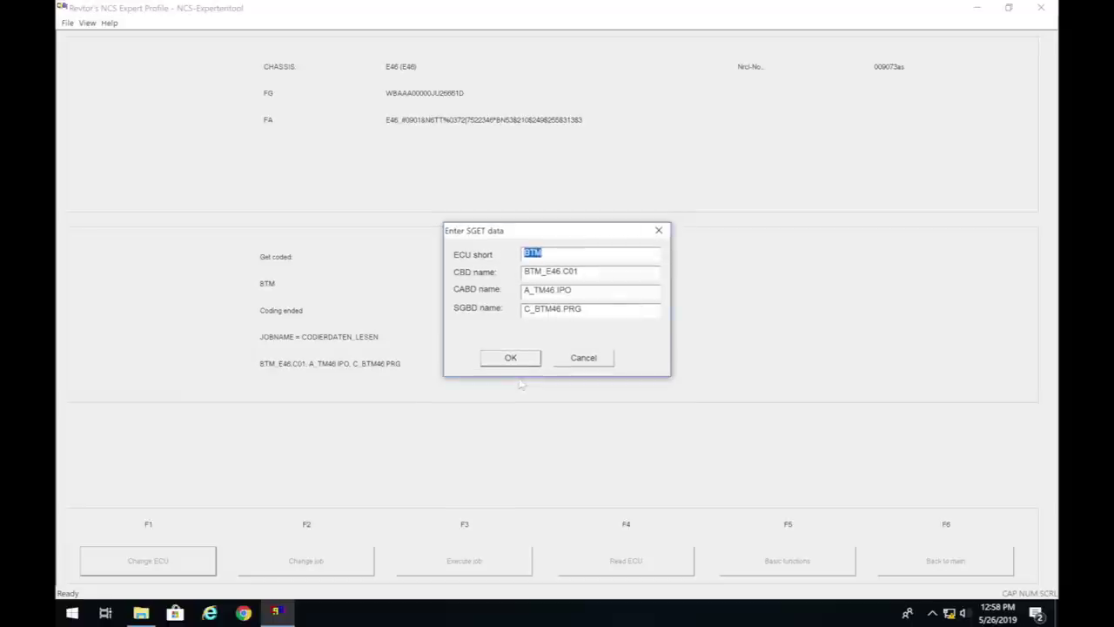
{"action": "left_click", "coordinate": [511, 360]}
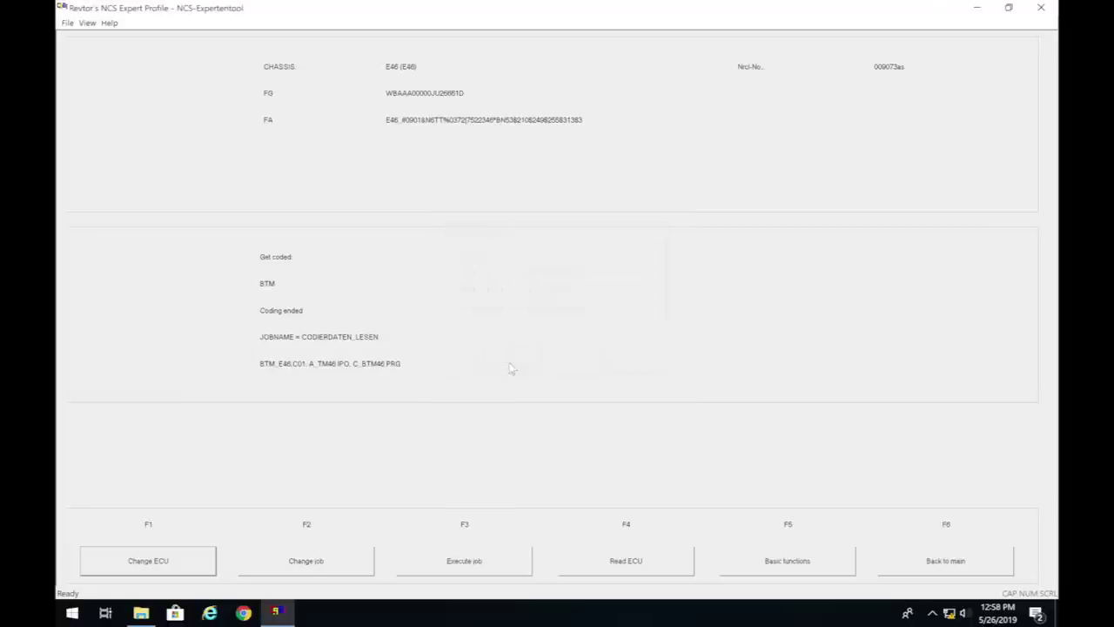
Change the BTM module's job to SG_CODIEREN and execute it
{"action": "left_click", "coordinate": [326, 567]}
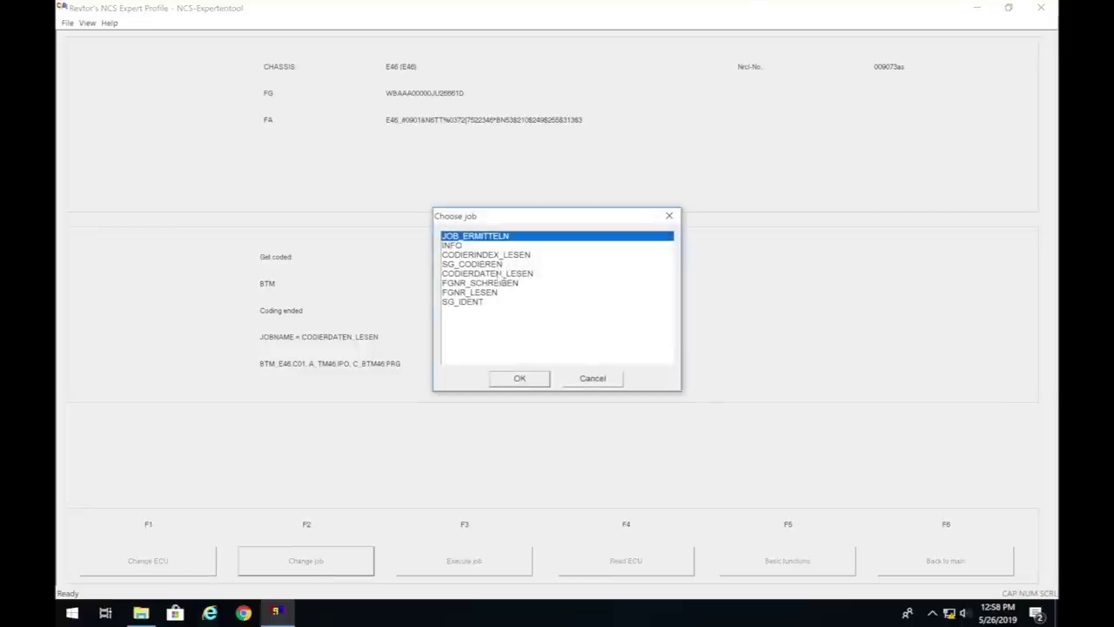
{"action": "left_click", "coordinate": [500, 264]}
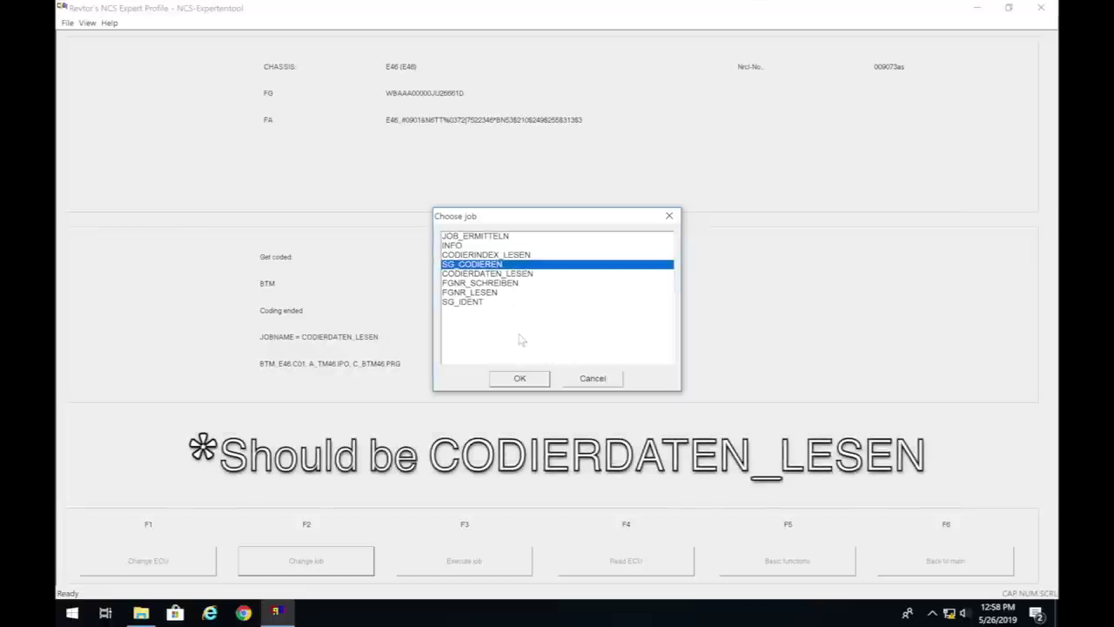
{"action": "left_click", "coordinate": [531, 380]}
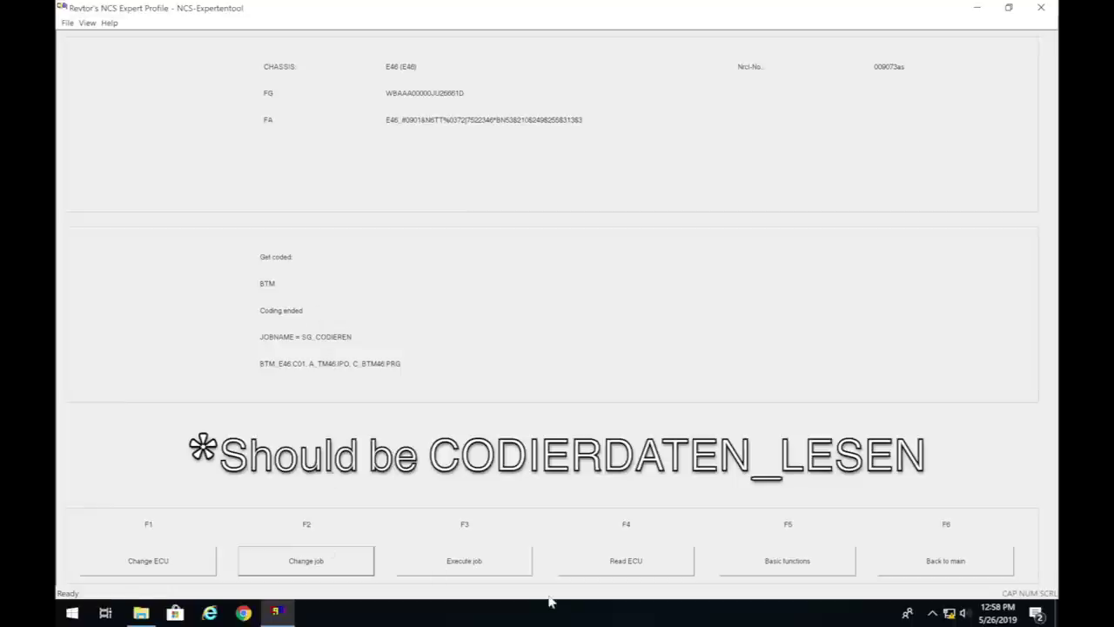
{"action": "left_click", "coordinate": [501, 562]}
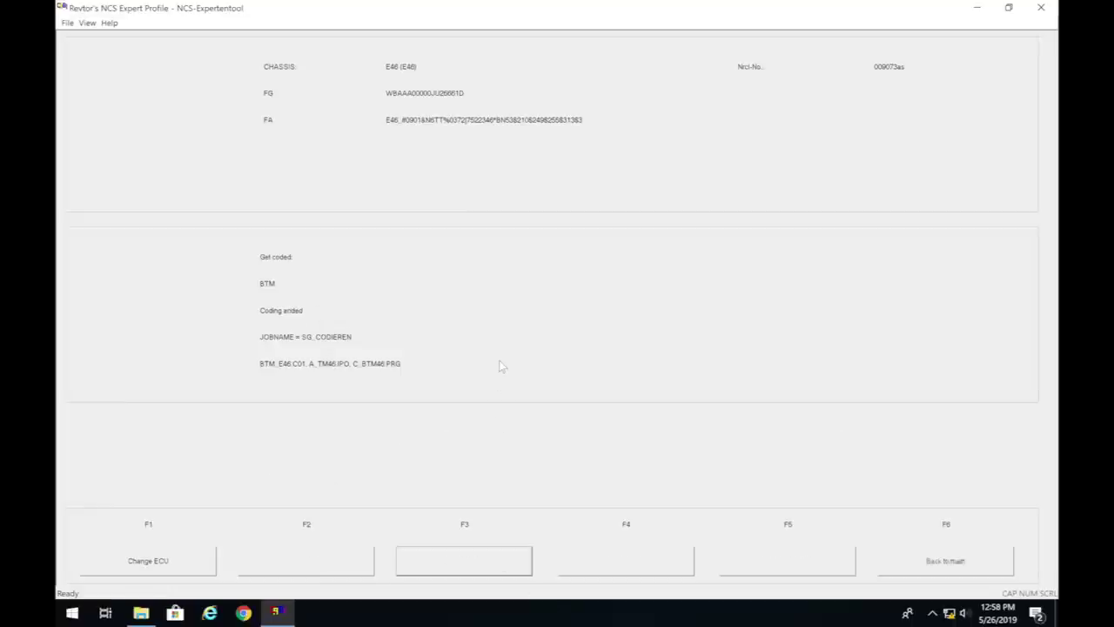
Minimize NCS Expert and open the updated FSW_PSW trace from the WORK folder for editing
{"action": "left_click", "coordinate": [975, 8]}
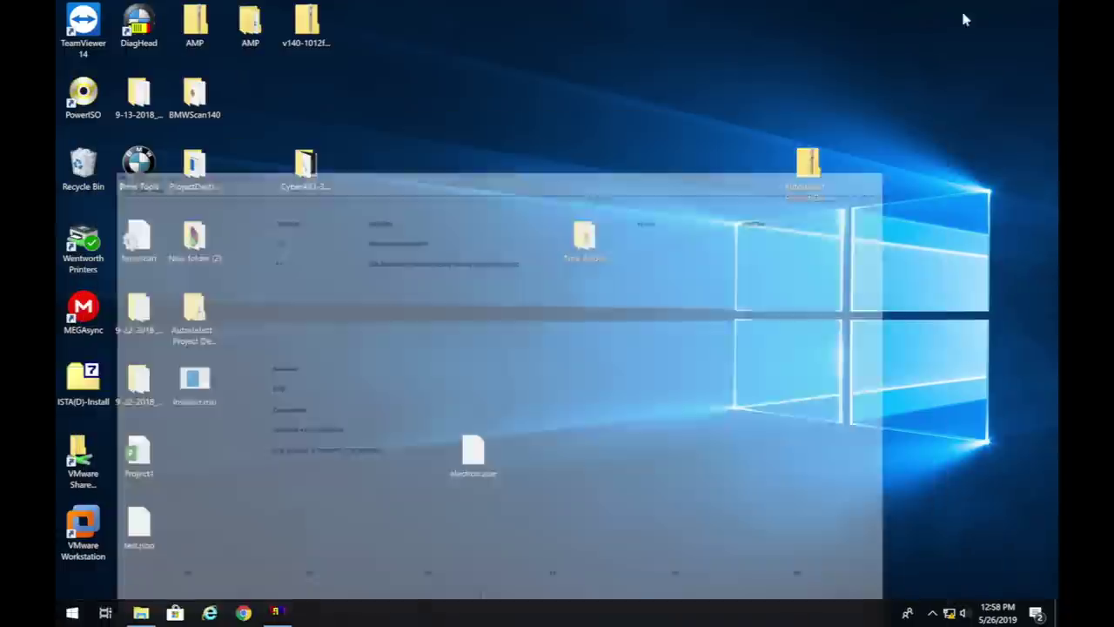
{"action": "left_click", "coordinate": [141, 614]}
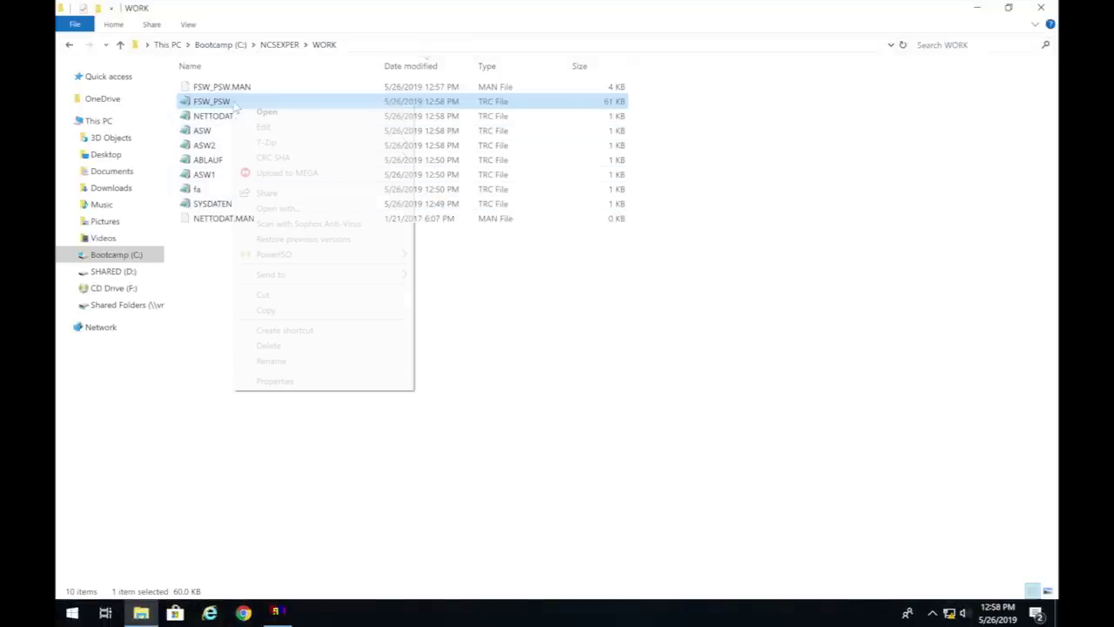
{"action": "right_click", "coordinate": [235, 104]}
{"action": "left_click", "coordinate": [263, 127]}
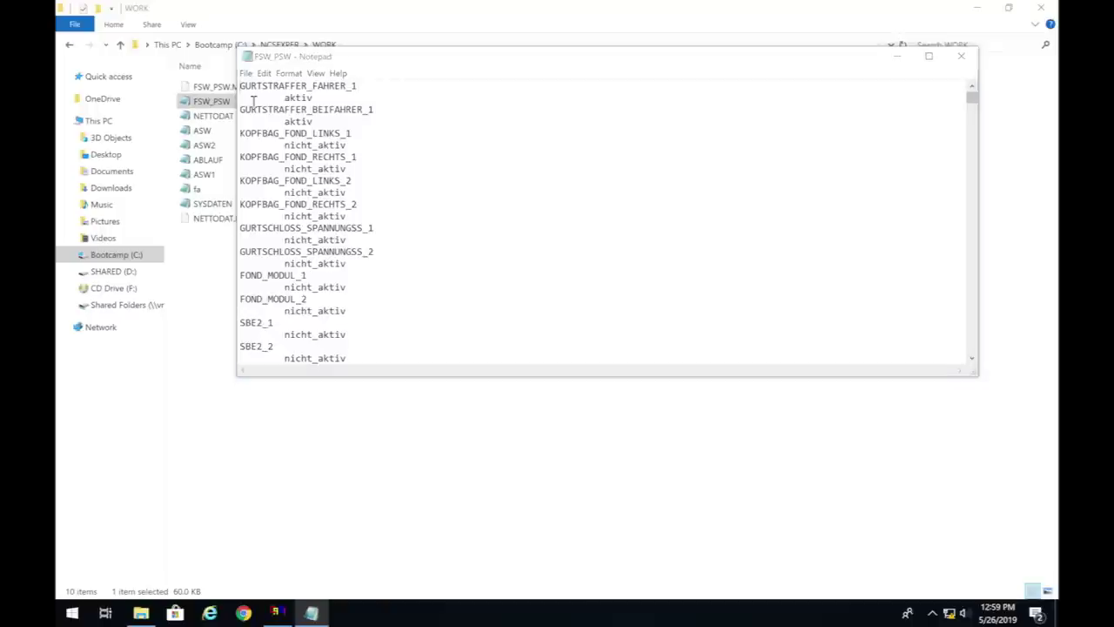
Search the FSW_PSW trace downward for BEIKLAPP and close the search dialog
{"action": "key", "text": "ctrl+f"}
{"action": "type", "text": "BEIKLAPP"}
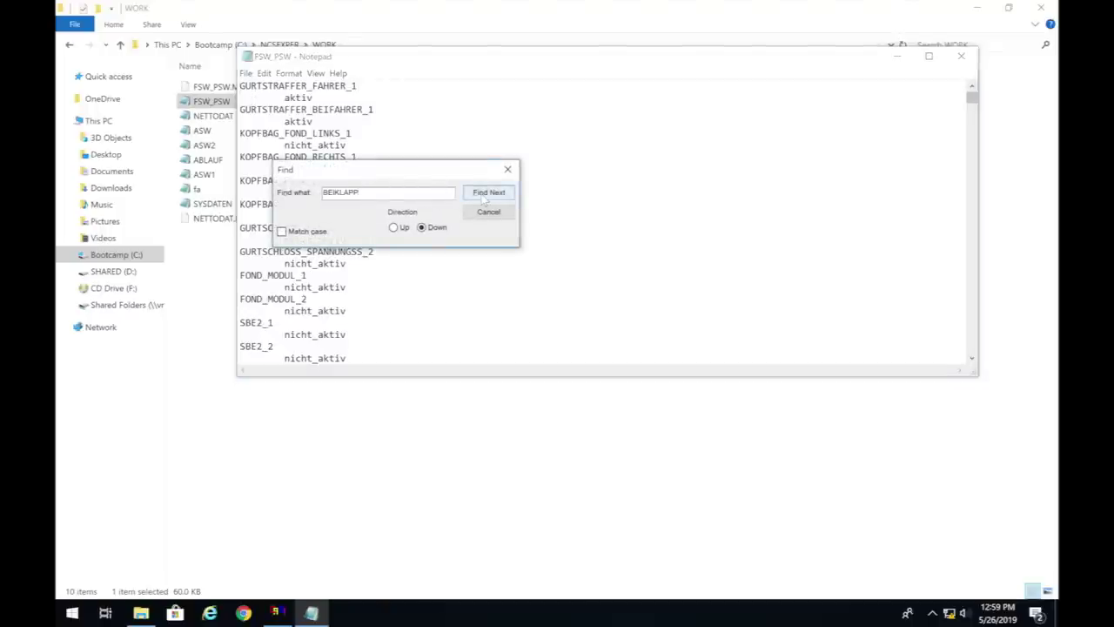
{"action": "left_click", "coordinate": [485, 194]}
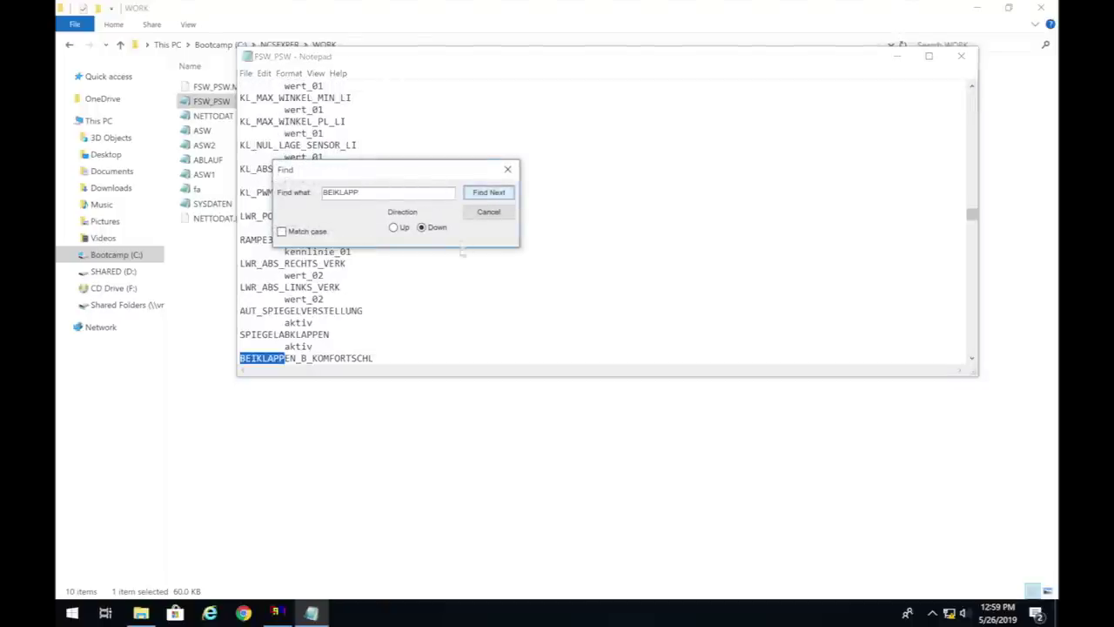
{"action": "left_click", "coordinate": [509, 170]}
{"action": "scroll", "coordinate": [341, 364], "scroll_direction": "down", "scroll_amount": 1}
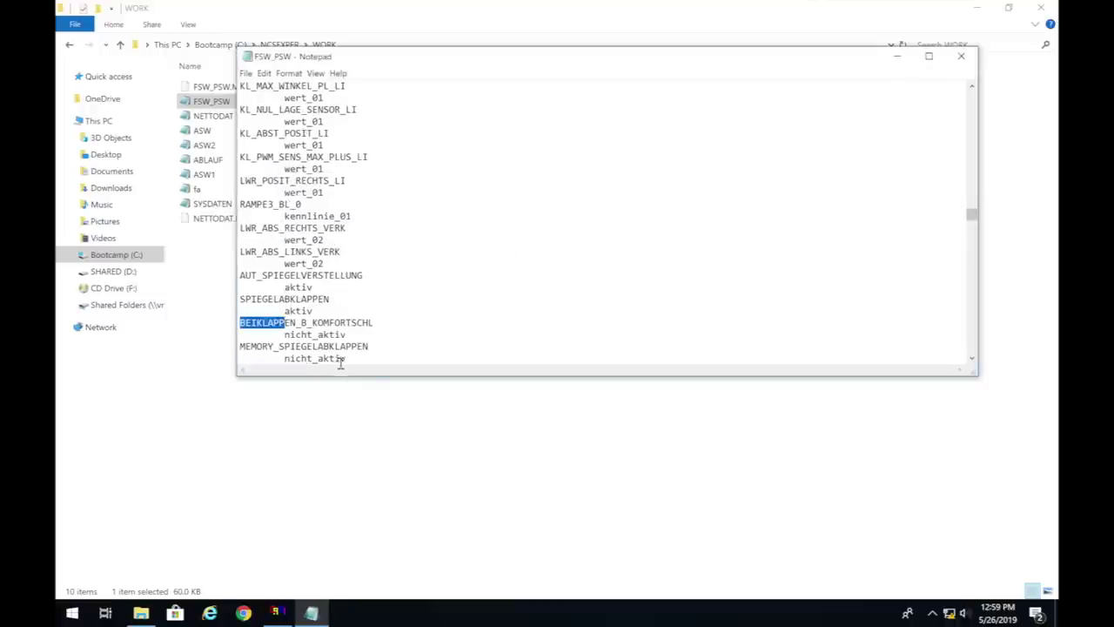
Change the BEIKLAPPEN_B_KOMFORTSCHL option to aktiv by removing its nicht_ prefix
{"action": "left_click", "coordinate": [309, 329]}
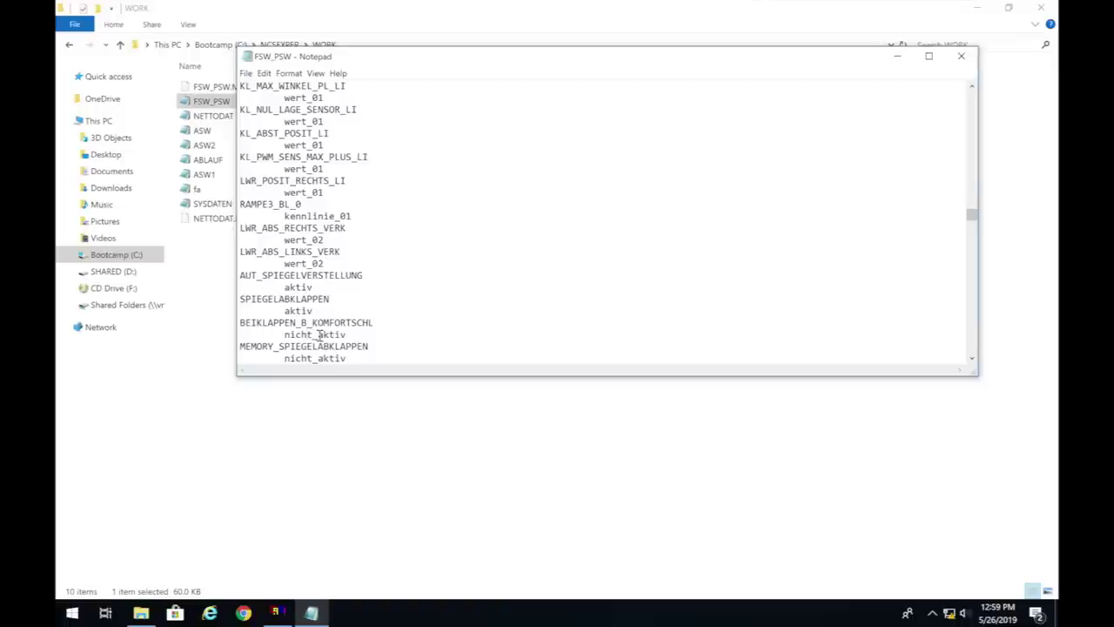
{"action": "left_click", "coordinate": [321, 334]}
{"action": "key", "text": "BackSpace"}
{"action": "key", "text": "BackSpace"}
{"action": "key", "text": "BackSpace"}
{"action": "key", "text": "BackSpace"}
{"action": "key", "text": "BackSpace"}
{"action": "key", "text": "BackSpace"}
Check the mirror option names in the retrofit guide in Safari and return to the FSW_PSW trace
{"action": "key", "text": "ctrl+Left"}
{"action": "left_click_drag", "start_coordinate": [259, 428], "coordinate": [313, 427]}
{"action": "key", "text": "ctrl+Right"}
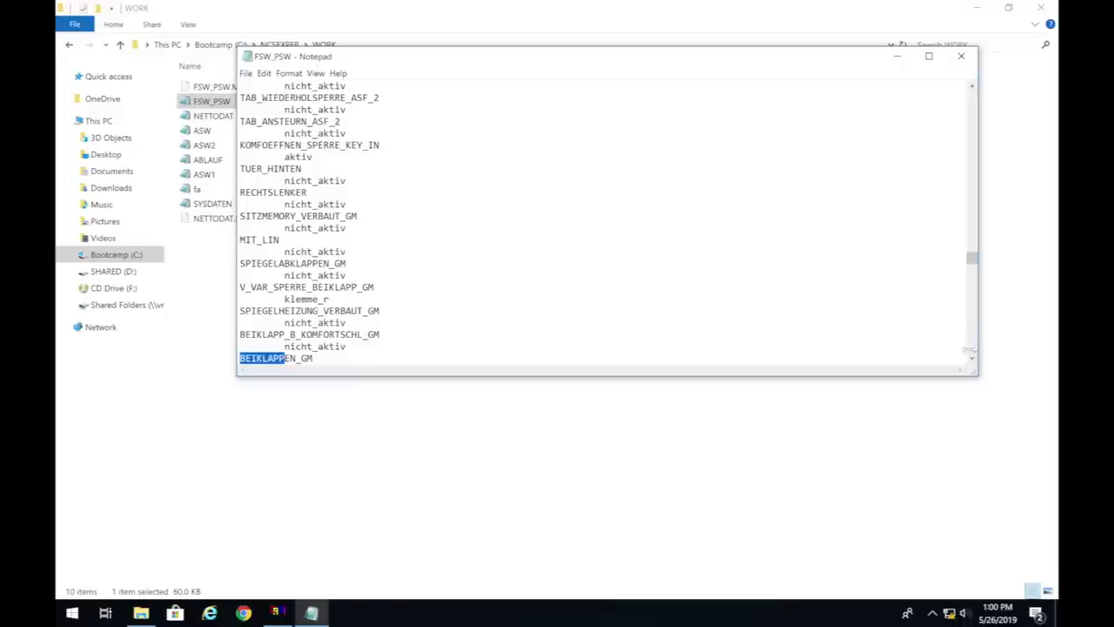
Find SPIEGELMEMORY in the FSW_PSW trace and set the SPIEGELMEMORY_GM option to aktiv
{"action": "left_click", "coordinate": [972, 357]}
{"action": "left_click", "coordinate": [972, 358]}
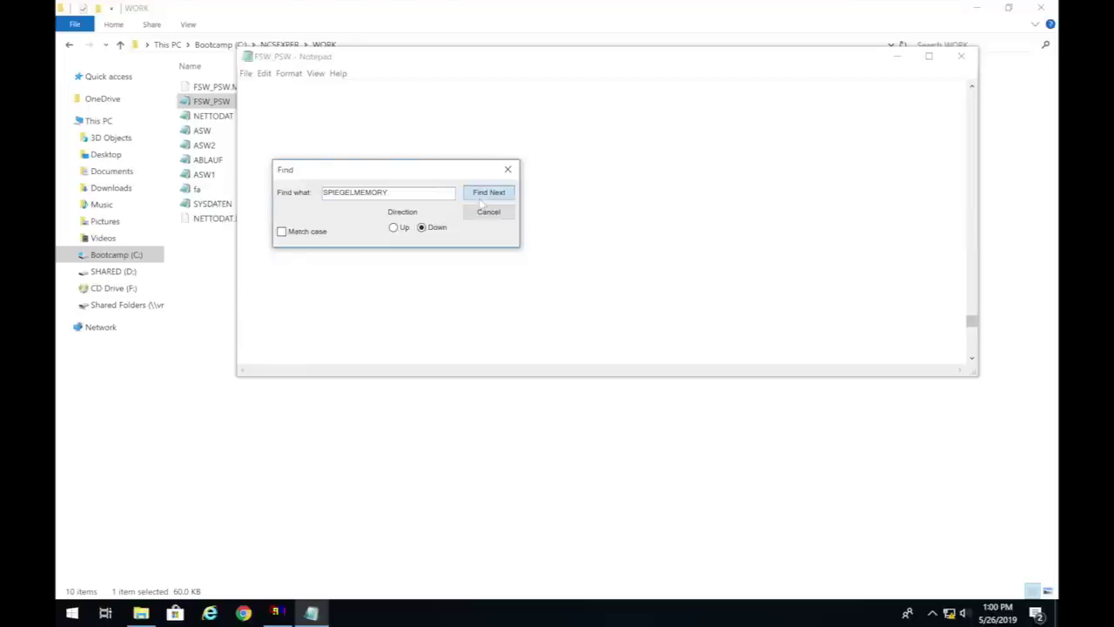
{"action": "left_click", "coordinate": [481, 196]}
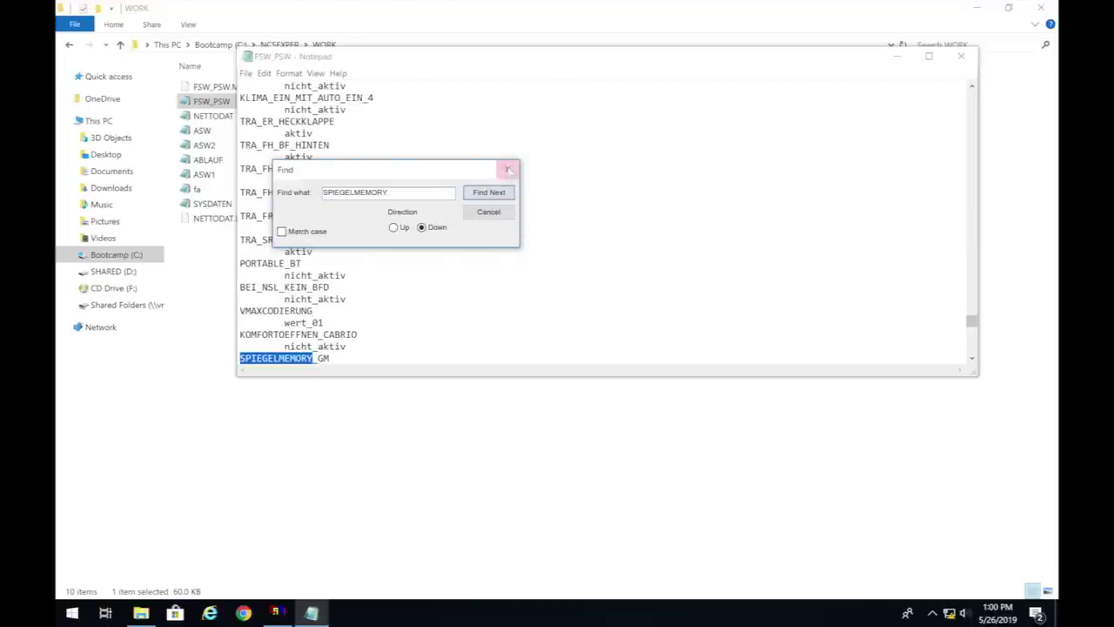
{"action": "left_click", "coordinate": [507, 169]}
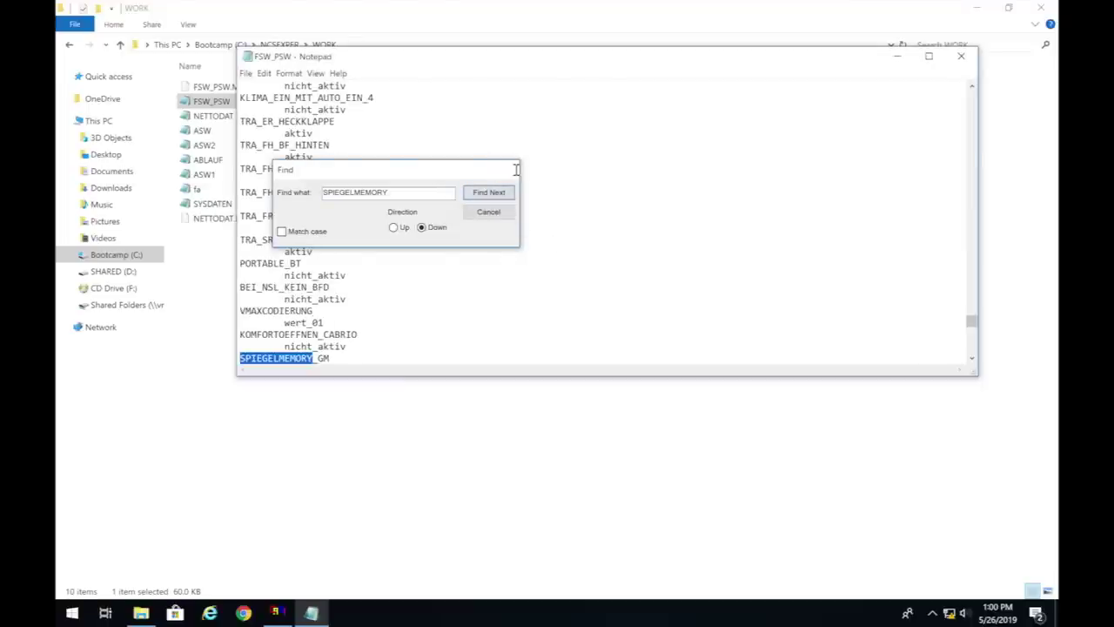
{"action": "scroll", "coordinate": [360, 330], "scroll_direction": "down", "scroll_amount": 1}
{"action": "left_click", "coordinate": [361, 330]}
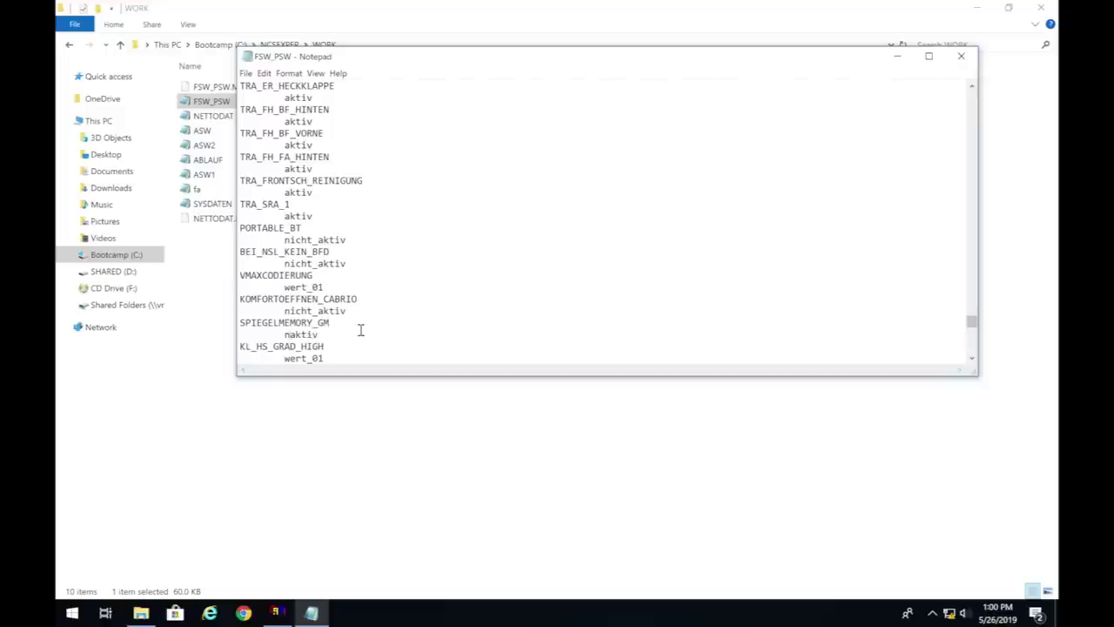
Save the edited trace as FSW_PSW.MAN in the WORK folder, overwriting the existing file, and close it
{"action": "left_click", "coordinate": [263, 73]}
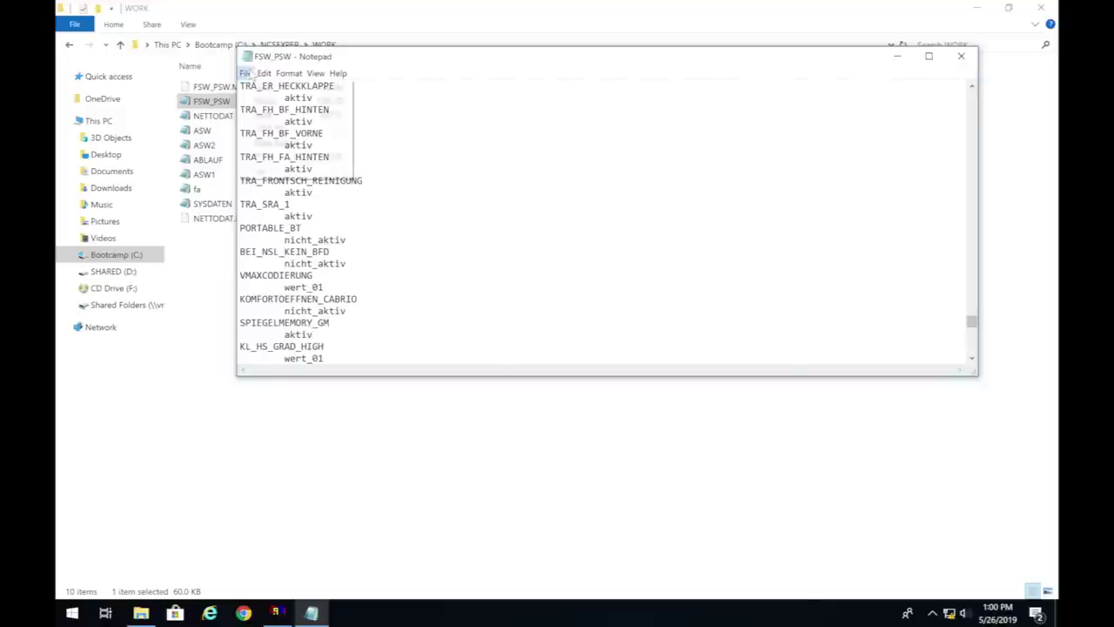
{"action": "left_click", "coordinate": [263, 73]}
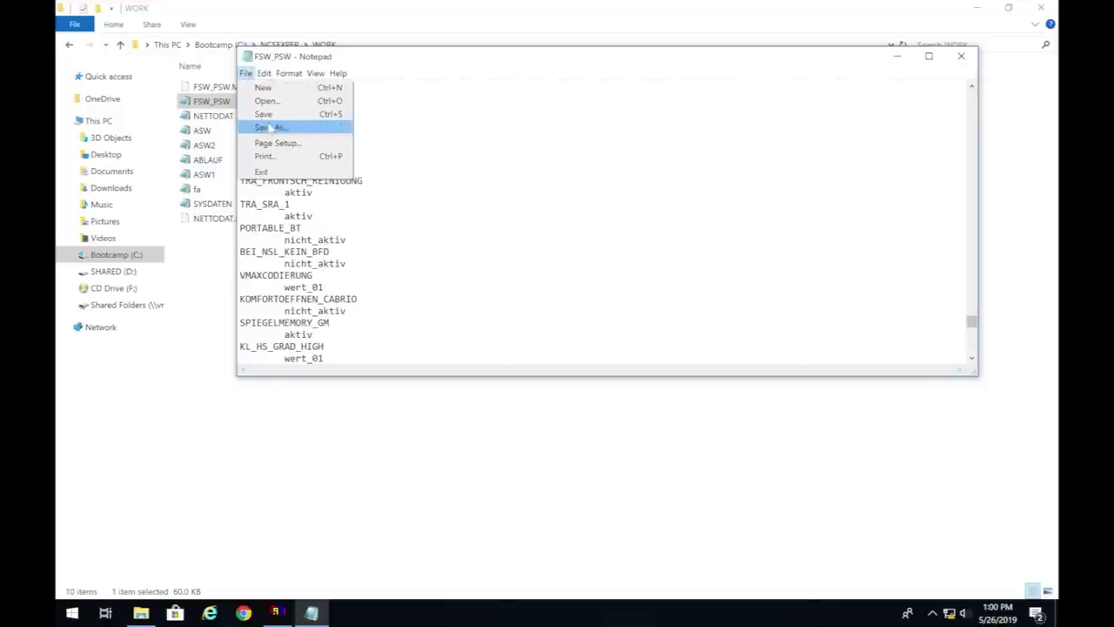
{"action": "left_click", "coordinate": [269, 128]}
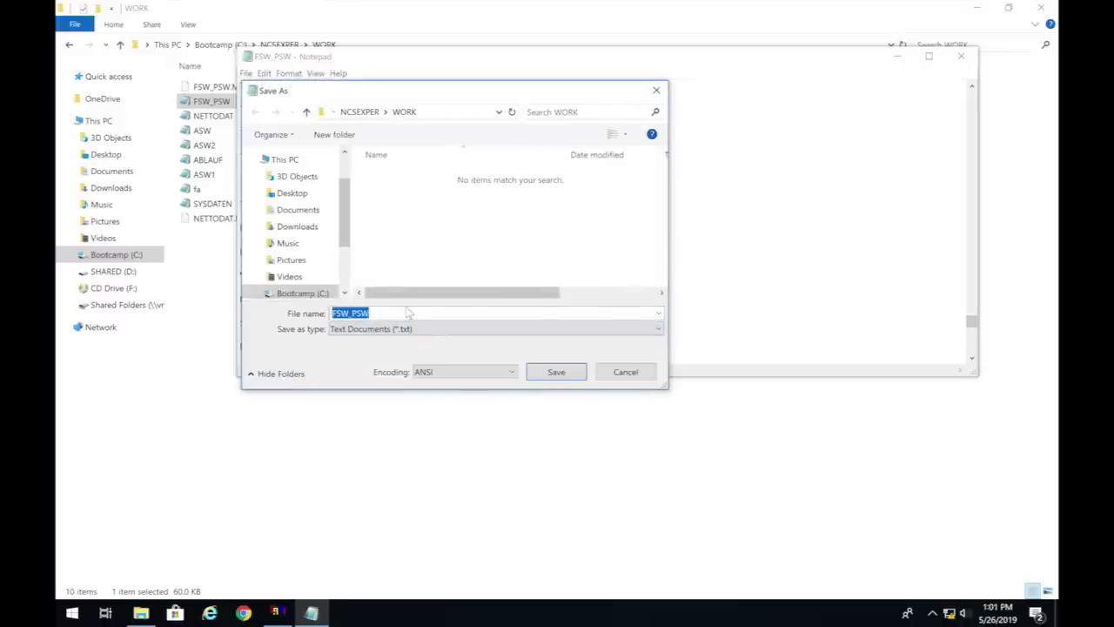
{"action": "left_click", "coordinate": [404, 311]}
{"action": "type", "text": ".MAN"}
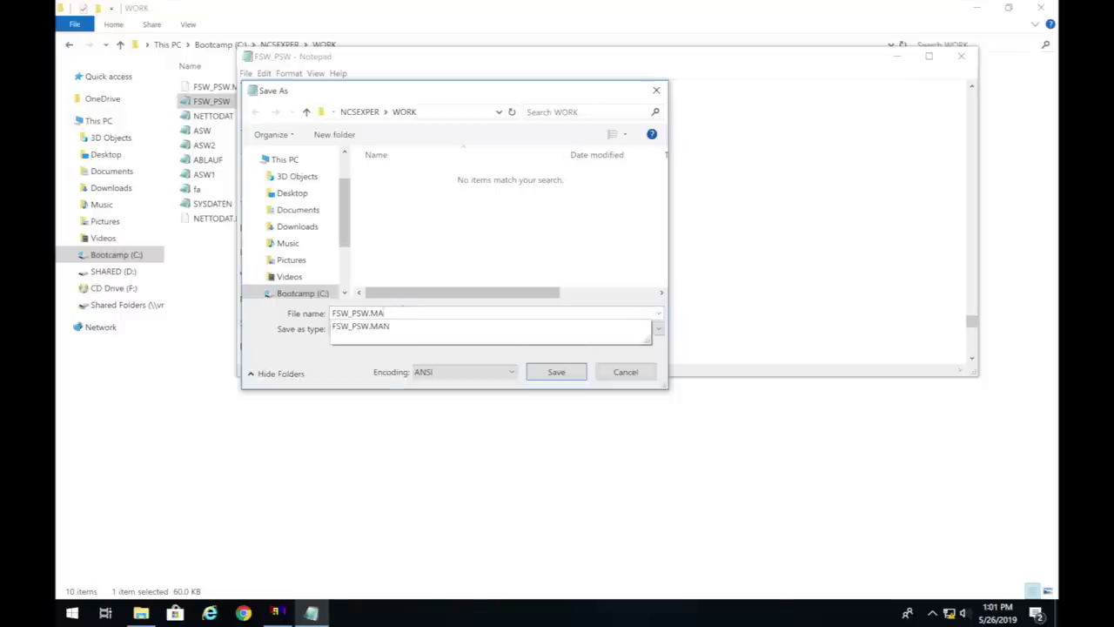
{"action": "left_click", "coordinate": [544, 371]}
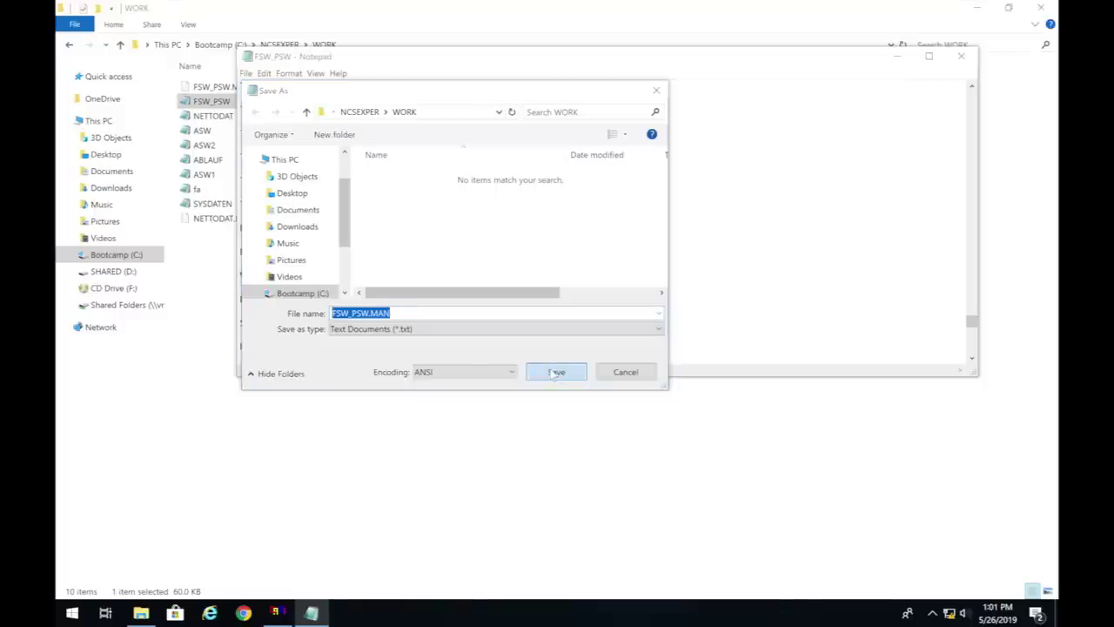
{"action": "left_click", "coordinate": [592, 310]}
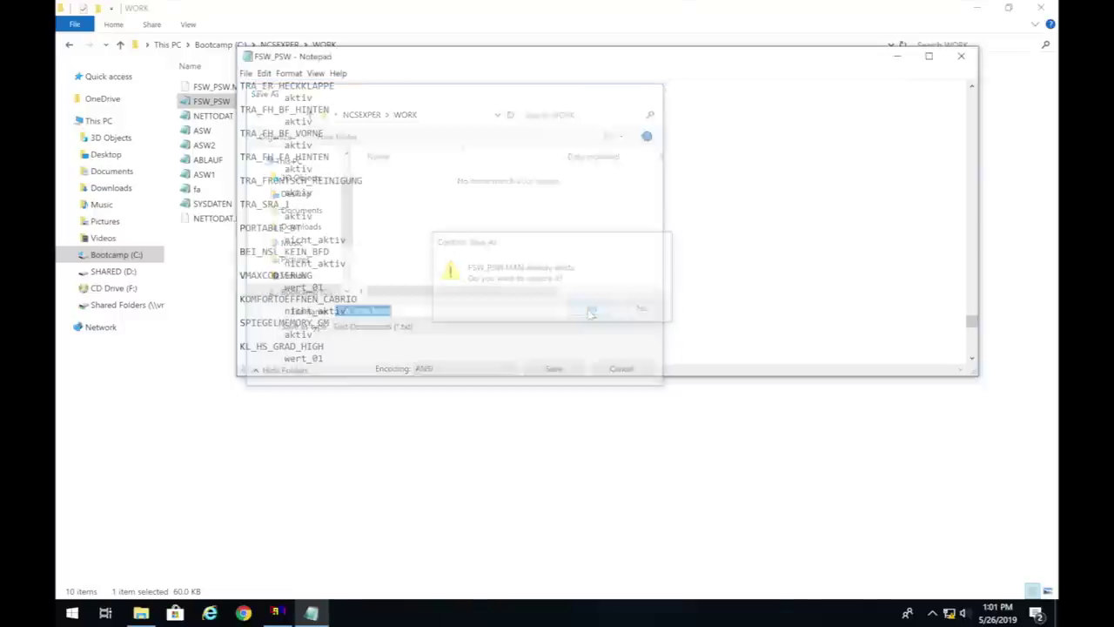
{"action": "left_click", "coordinate": [961, 56]}
Switch to NCS Expert and choose the CODIERDATEN_LESEN job for the BTM module
{"action": "left_click", "coordinate": [274, 614]}
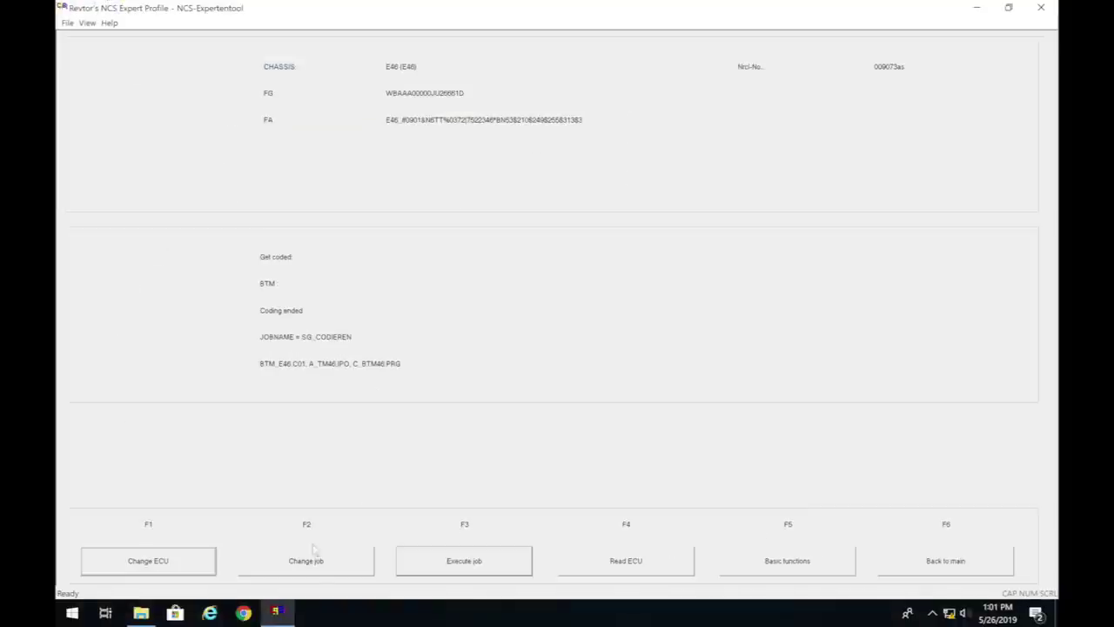
{"action": "left_click", "coordinate": [312, 570]}
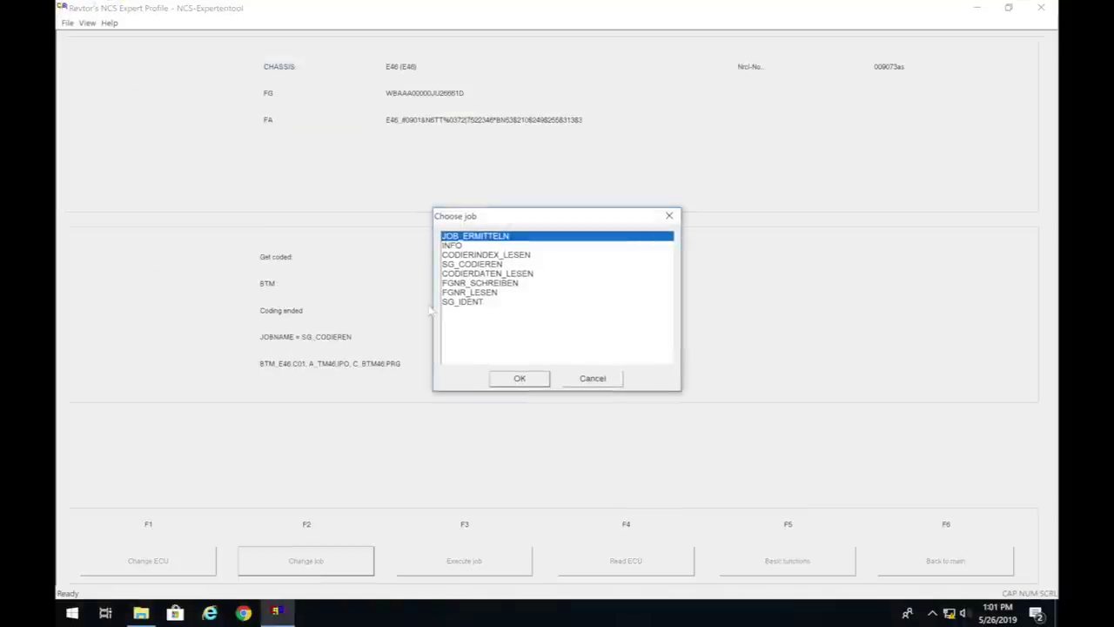
{"action": "left_click", "coordinate": [487, 274]}
{"action": "left_click", "coordinate": [521, 381]}
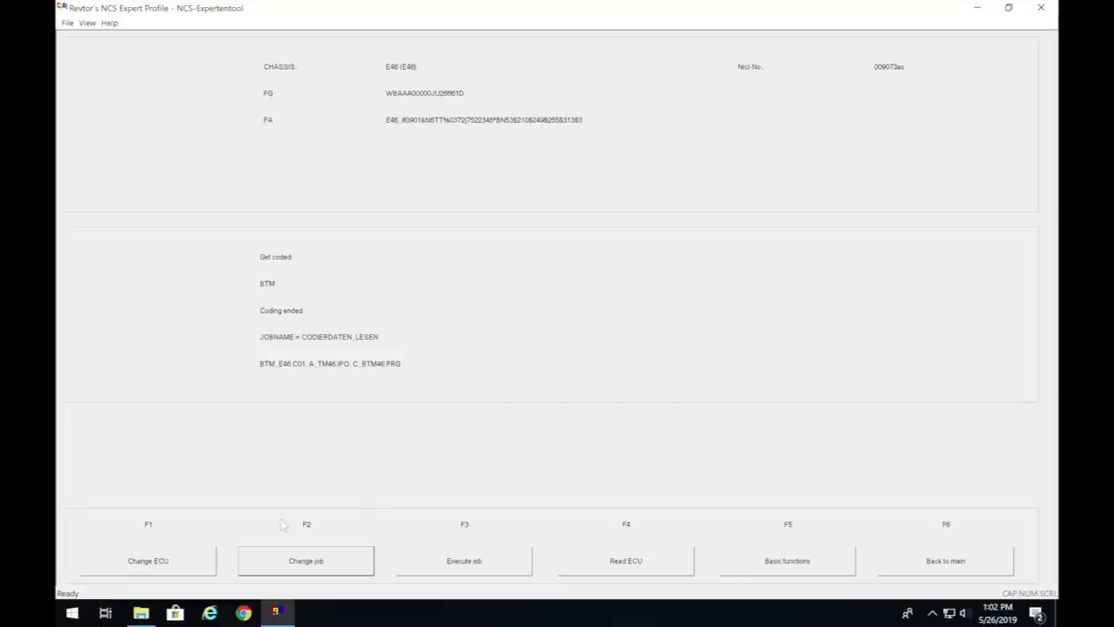
Change the ECU to FTM and accept its SGET data with FTM_E46.C01, A_TM46.IPO and C_FTM46.PRG
{"action": "left_click", "coordinate": [184, 561]}
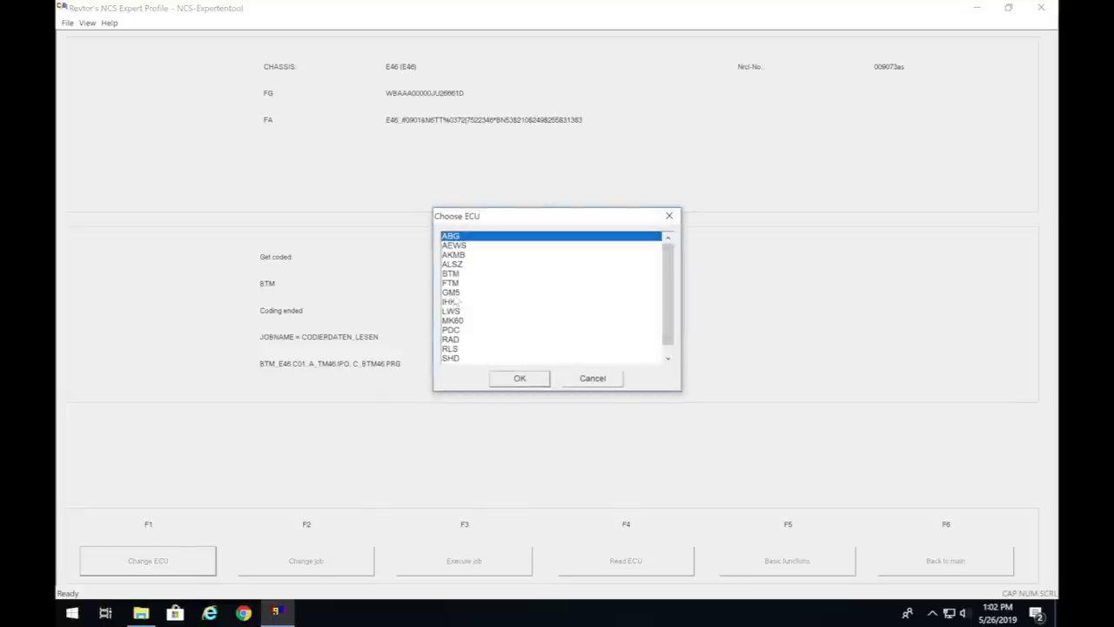
{"action": "left_click", "coordinate": [460, 284]}
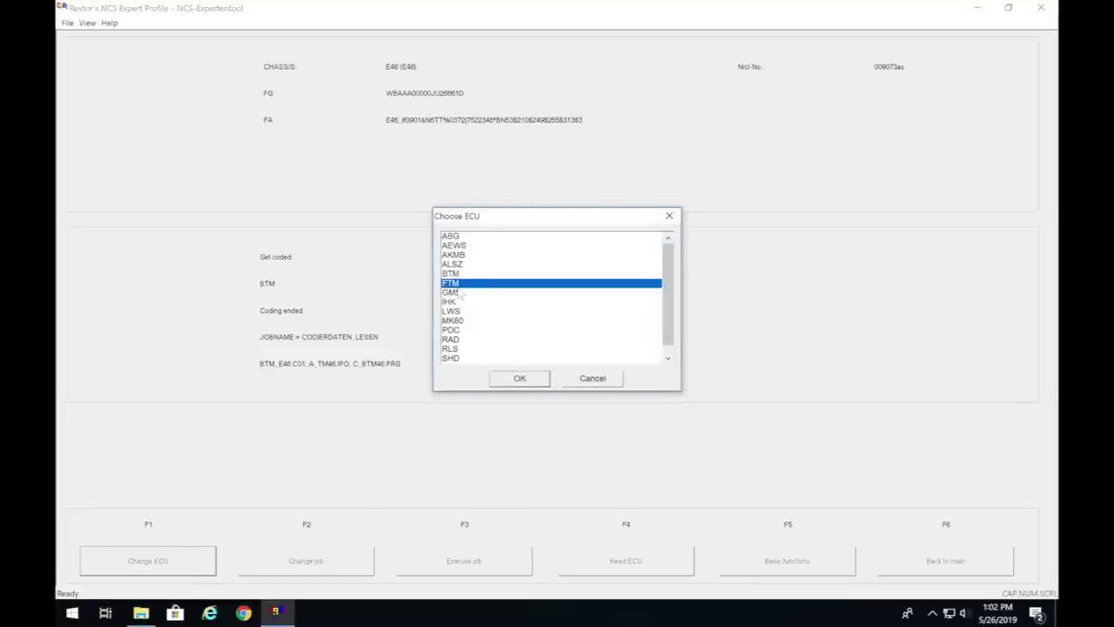
{"action": "left_click", "coordinate": [537, 379]}
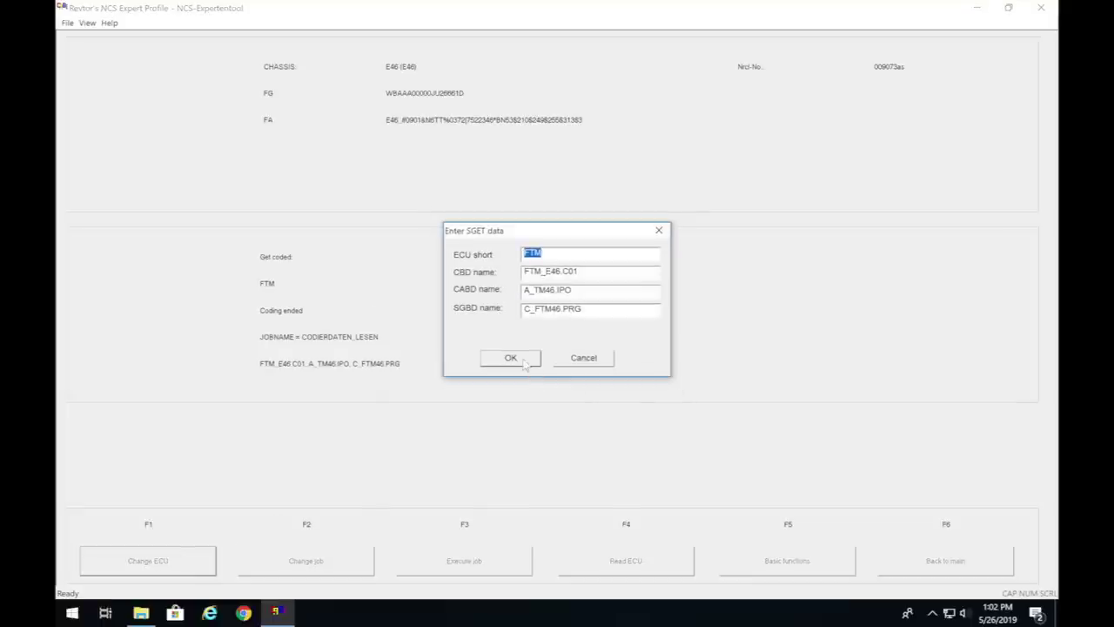
{"action": "left_click", "coordinate": [526, 362]}
Choose the CODIERDATEN_LESEN job for the FTM module
{"action": "left_click", "coordinate": [328, 564]}
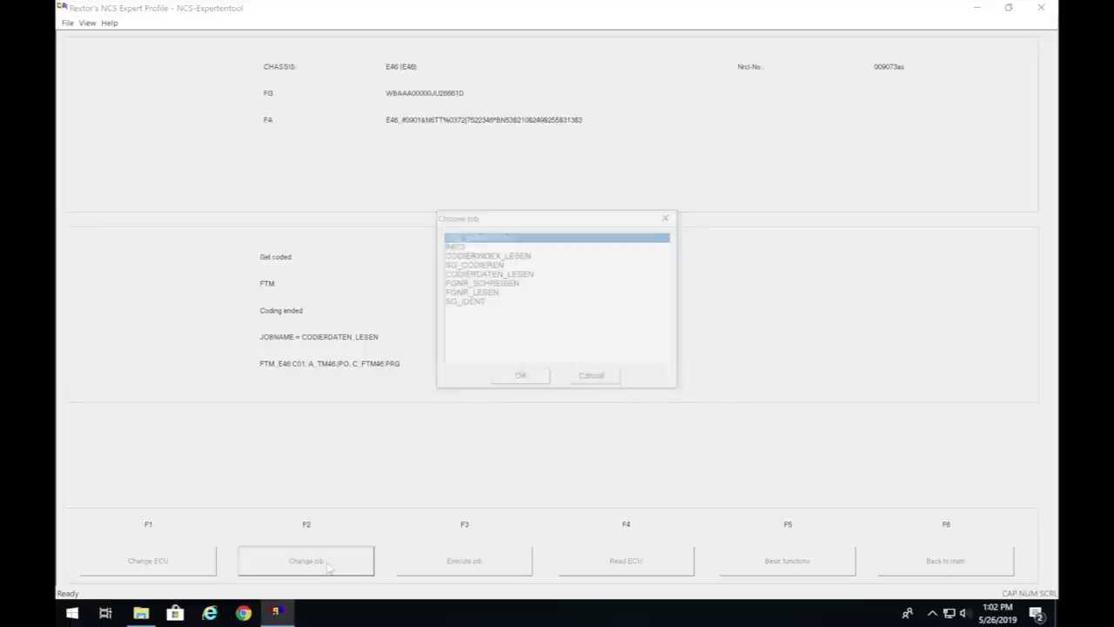
{"action": "left_click", "coordinate": [489, 275]}
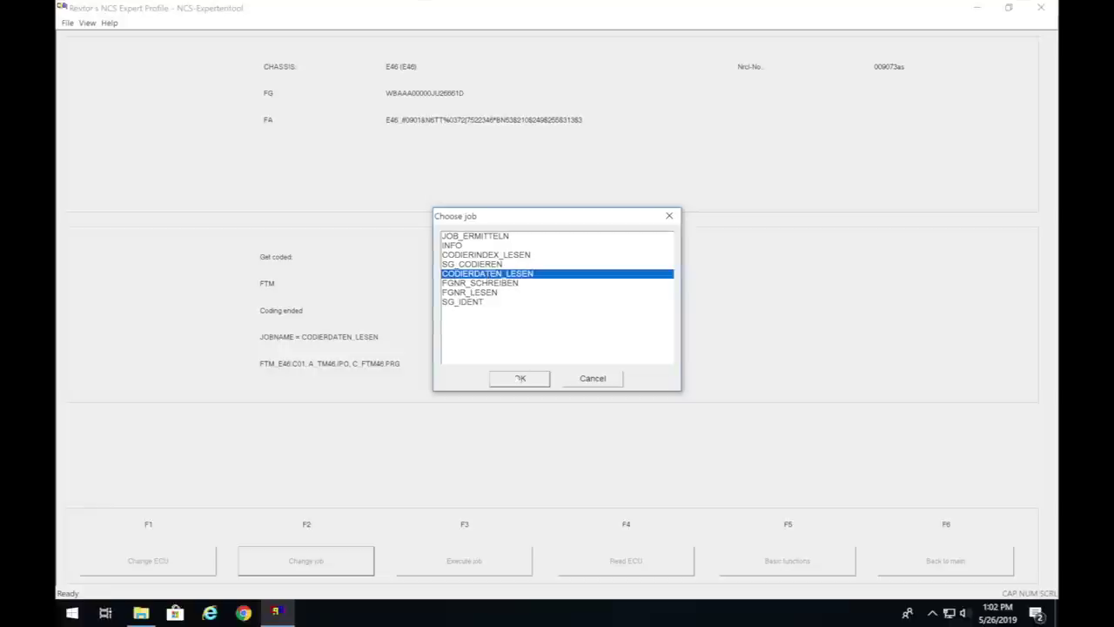
{"action": "left_click", "coordinate": [518, 381]}
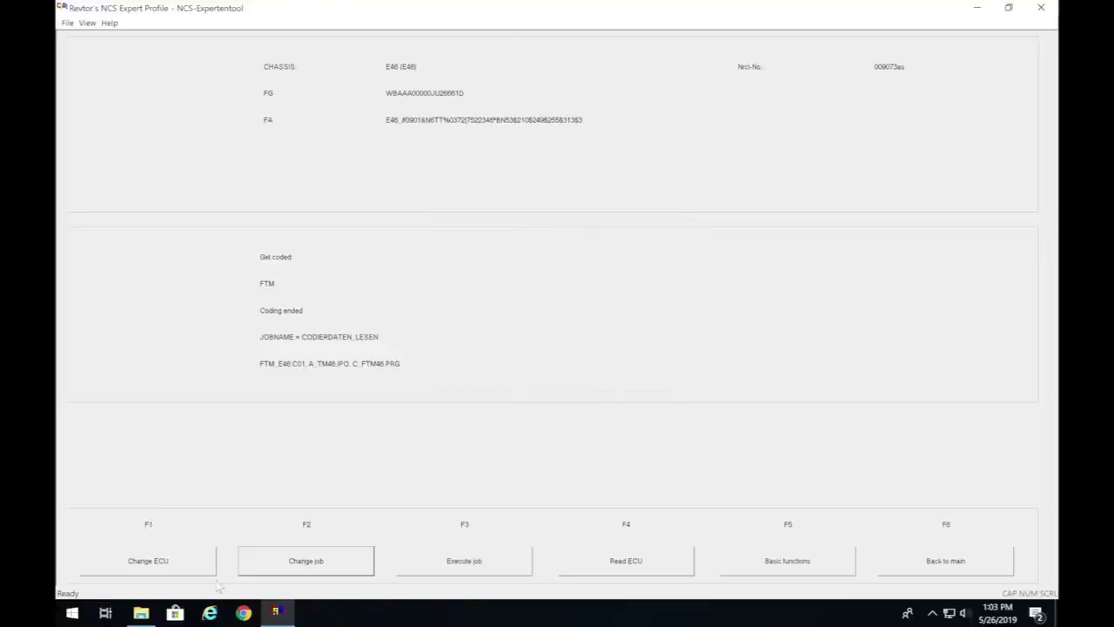
Open the FSW_PSW trace from the WORK folder for editing
{"action": "left_click", "coordinate": [141, 613]}
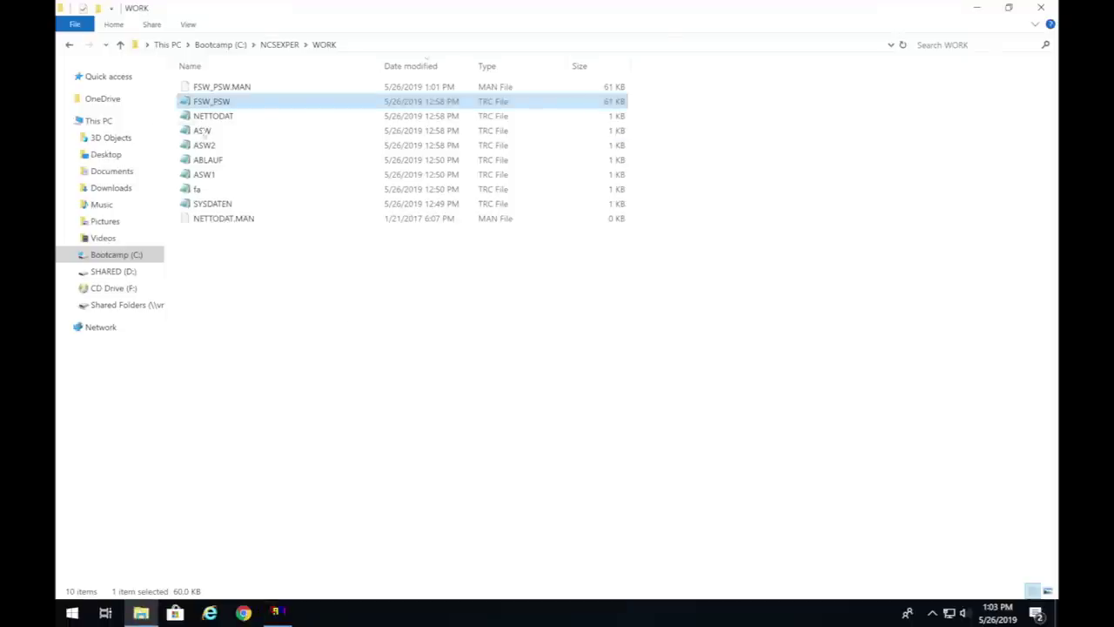
{"action": "right_click", "coordinate": [225, 101]}
{"action": "left_click", "coordinate": [253, 102]}
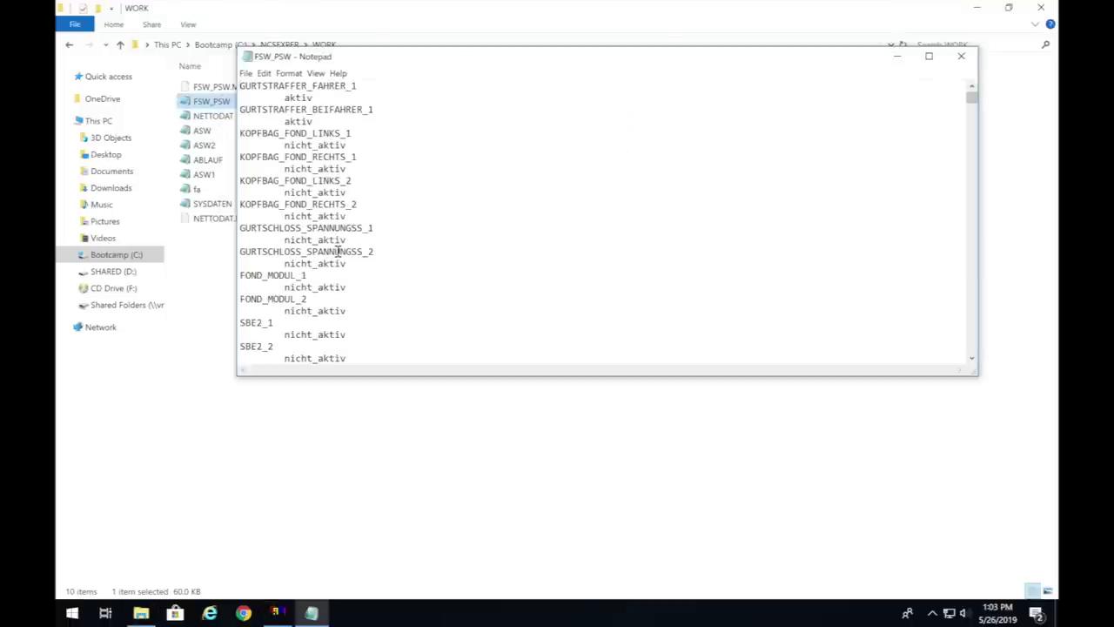
Check the mirror option names in the retrofit guide and the selected module in NCS Expert, returning to the trace
{"action": "key", "text": "ctrl+Left"}
{"action": "key", "text": "ctrl+Right"}
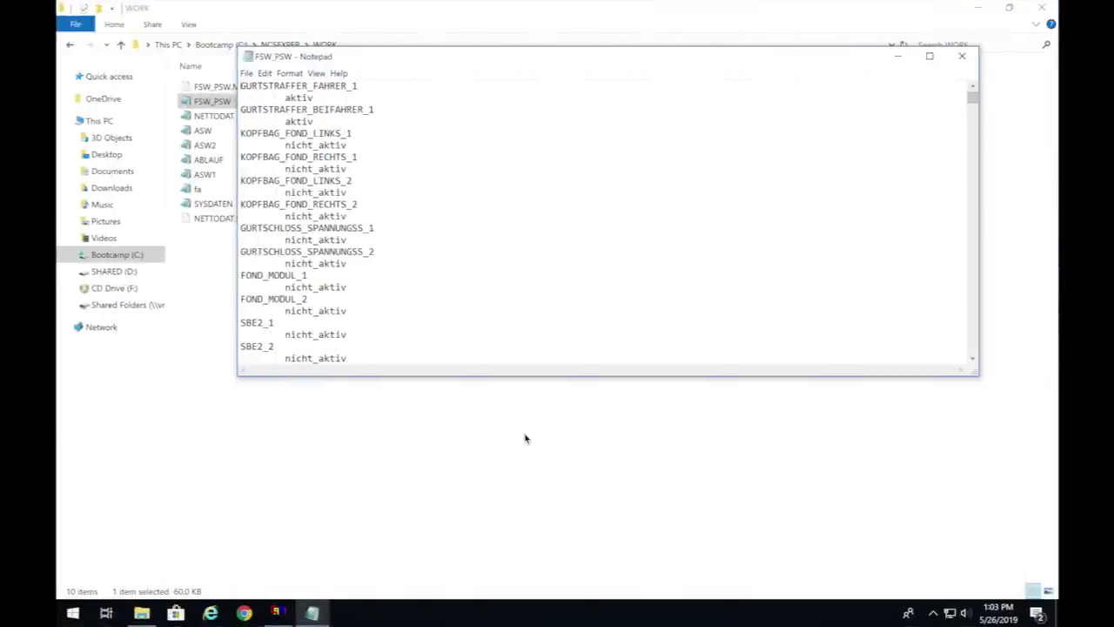
{"action": "left_click", "coordinate": [277, 613]}
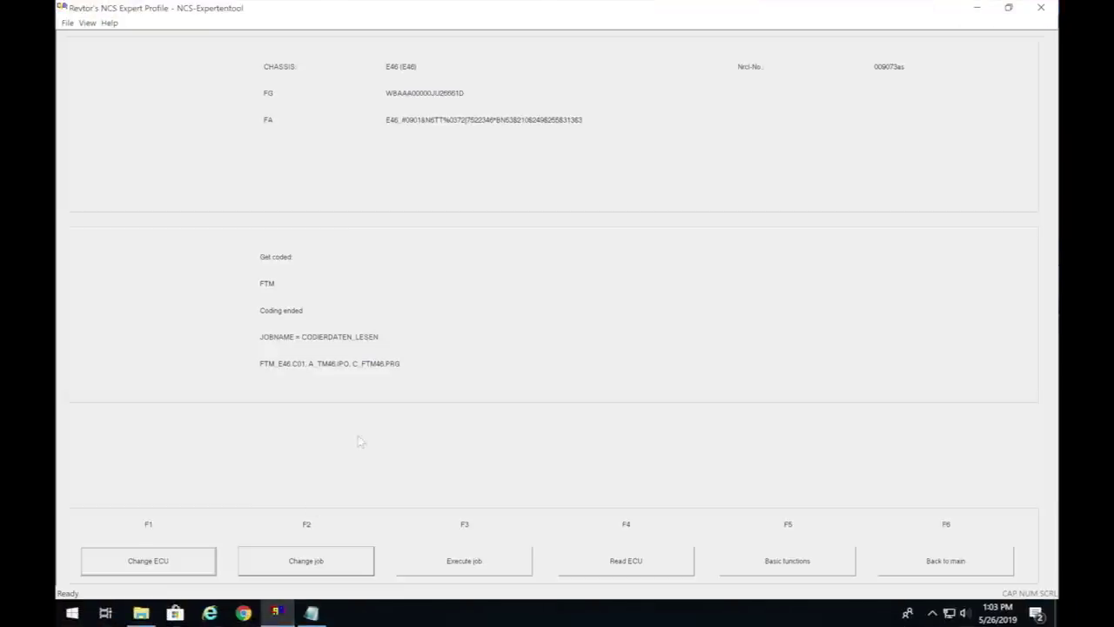
{"action": "left_click", "coordinate": [311, 613]}
{"action": "key", "text": "ctrl+Left"}
{"action": "key", "text": "ctrl+Right"}
Try to find BEIKLAPP_B_KOMFORTSCHL_GM in the FSW_PSW trace
{"action": "key", "text": "ctrl+f"}
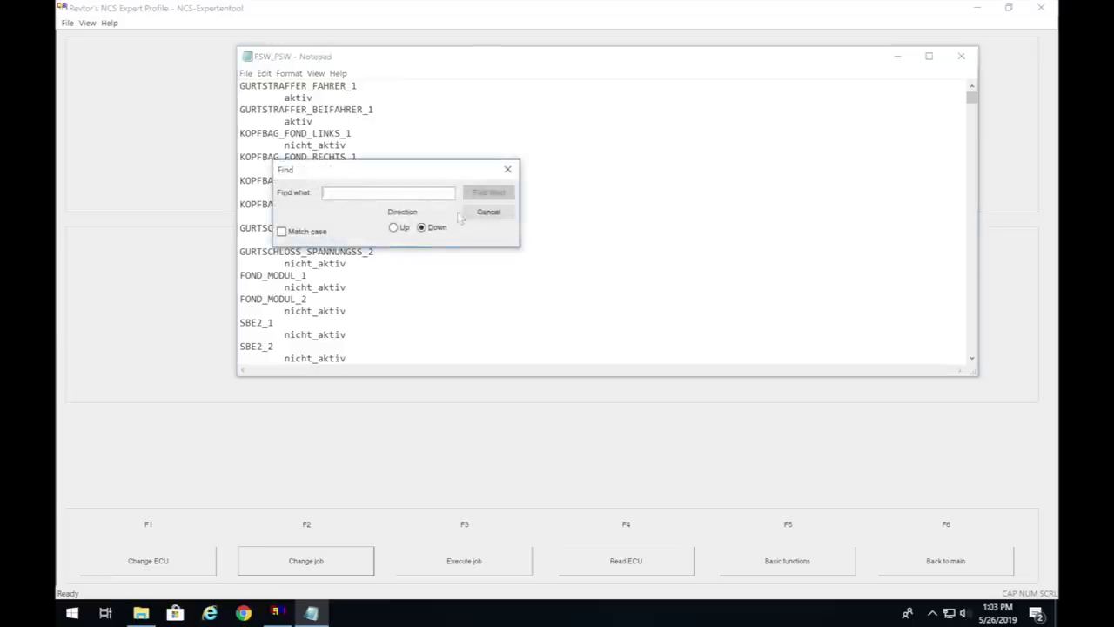
{"action": "type", "text": "BEIKLAPP_B_KOMFORTSCHL_GM"}
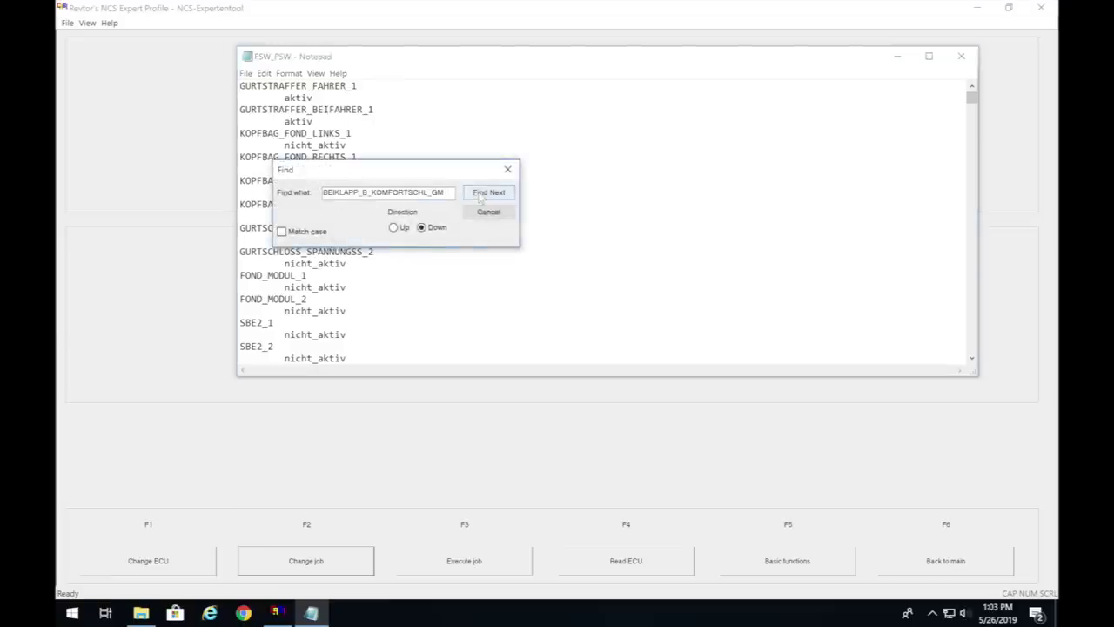
{"action": "left_click", "coordinate": [481, 198]}
{"action": "left_click", "coordinate": [638, 359]}
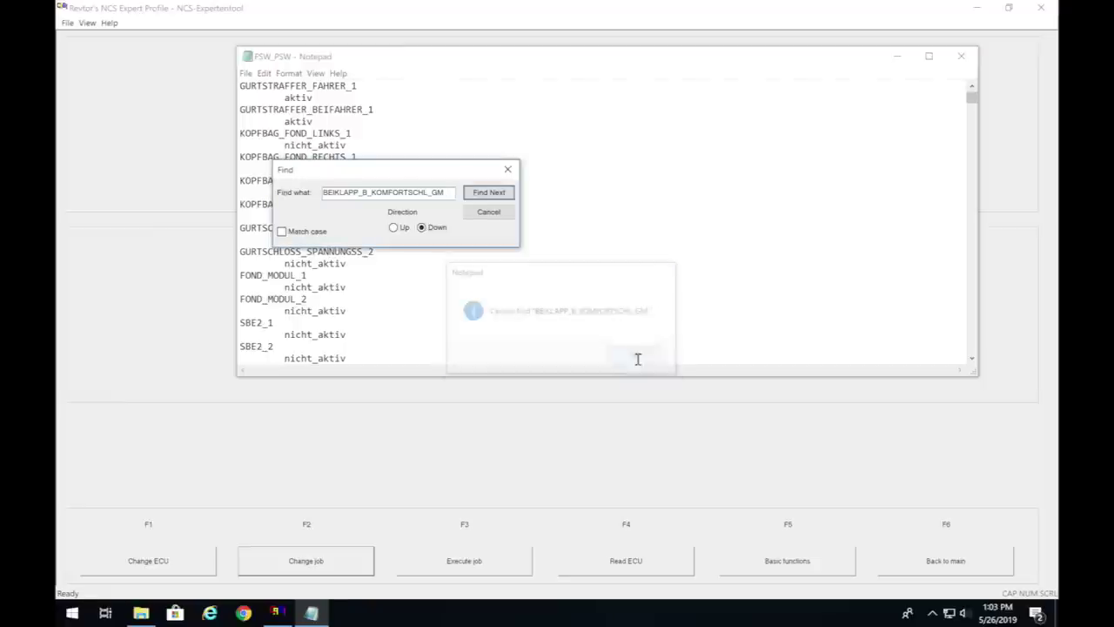
Shorten the search term to BEIKLAPP and step through the matches down to BEIKLAPPEN_GM
{"action": "left_click", "coordinate": [454, 193]}
{"action": "key", "text": "BackSpace"}
{"action": "key", "text": "BackSpace"}
{"action": "key", "text": "BackSpace"}
{"action": "key", "text": "BackSpace"}
{"action": "key", "text": "BackSpace"}
{"action": "key", "text": "BackSpace"}
{"action": "key", "text": "BackSpace"}
{"action": "key", "text": "BackSpace"}
{"action": "key", "text": "BackSpace"}
{"action": "key", "text": "BackSpace"}
{"action": "key", "text": "BackSpace"}
{"action": "key", "text": "BackSpace"}
{"action": "key", "text": "BackSpace"}
{"action": "key", "text": "BackSpace"}
{"action": "key", "text": "BackSpace"}
{"action": "key", "text": "BackSpace"}
{"action": "key", "text": "BackSpace"}
{"action": "key", "text": "BackSpace"}
{"action": "key", "text": "BackSpace"}
{"action": "key", "text": "BackSpace"}
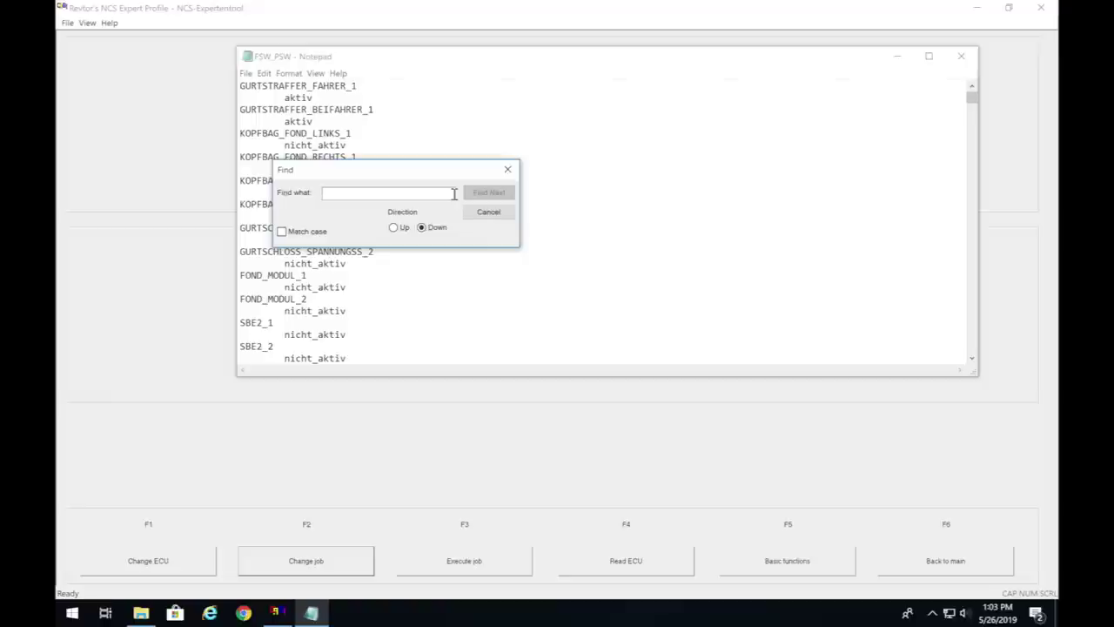
{"action": "type", "text": "BEIKLAPP_B_KOMFORTSCHL_GM"}
{"action": "key", "text": "BackSpace"}
{"action": "key", "text": "BackSpace"}
{"action": "key", "text": "BackSpace"}
{"action": "key", "text": "BackSpace"}
{"action": "key", "text": "BackSpace"}
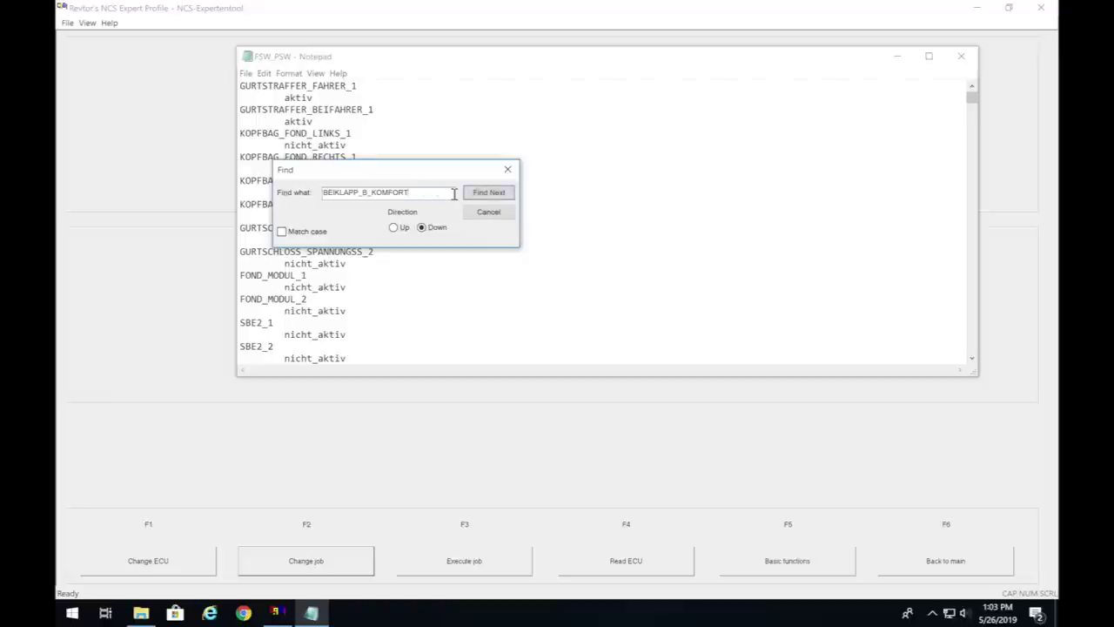
{"action": "key", "text": "BackSpace"}
{"action": "key", "text": "BackSpace"}
{"action": "key", "text": "BackSpace"}
{"action": "key", "text": "BackSpace"}
{"action": "key", "text": "BackSpace"}
{"action": "key", "text": "BackSpace"}
{"action": "left_click", "coordinate": [510, 197]}
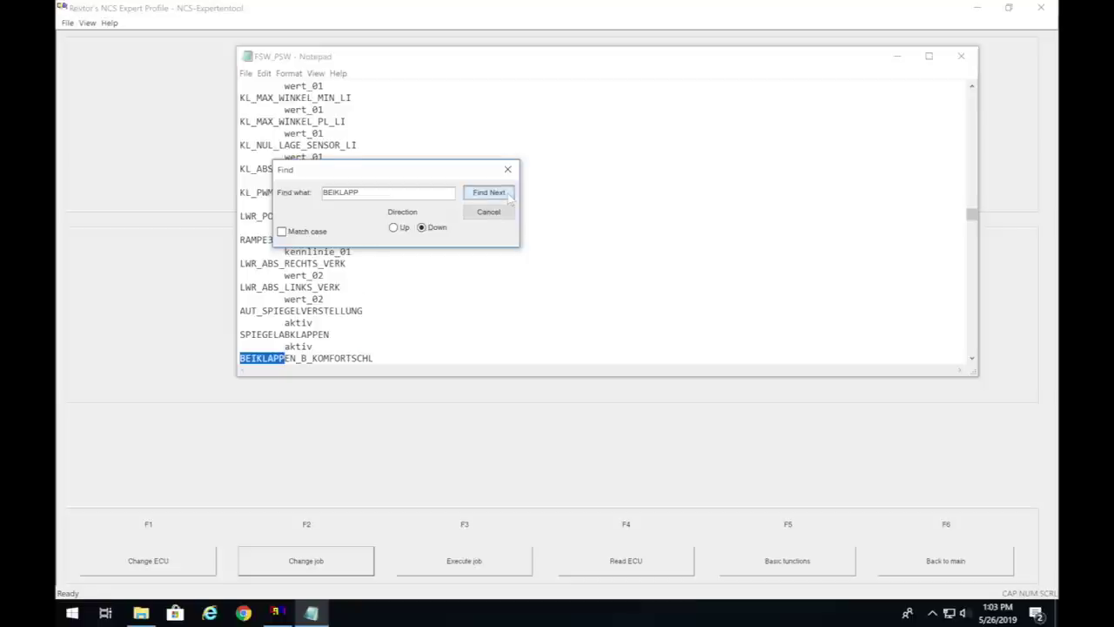
{"action": "left_click", "coordinate": [510, 198]}
{"action": "left_click", "coordinate": [510, 198]}
{"action": "left_click", "coordinate": [510, 198]}
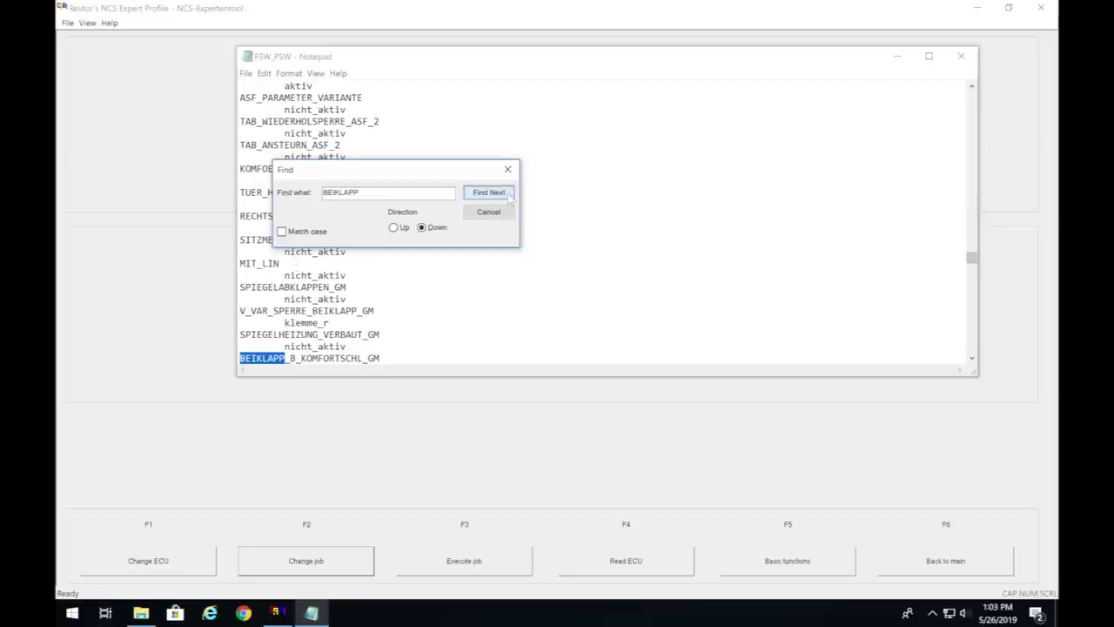
{"action": "left_click", "coordinate": [510, 198]}
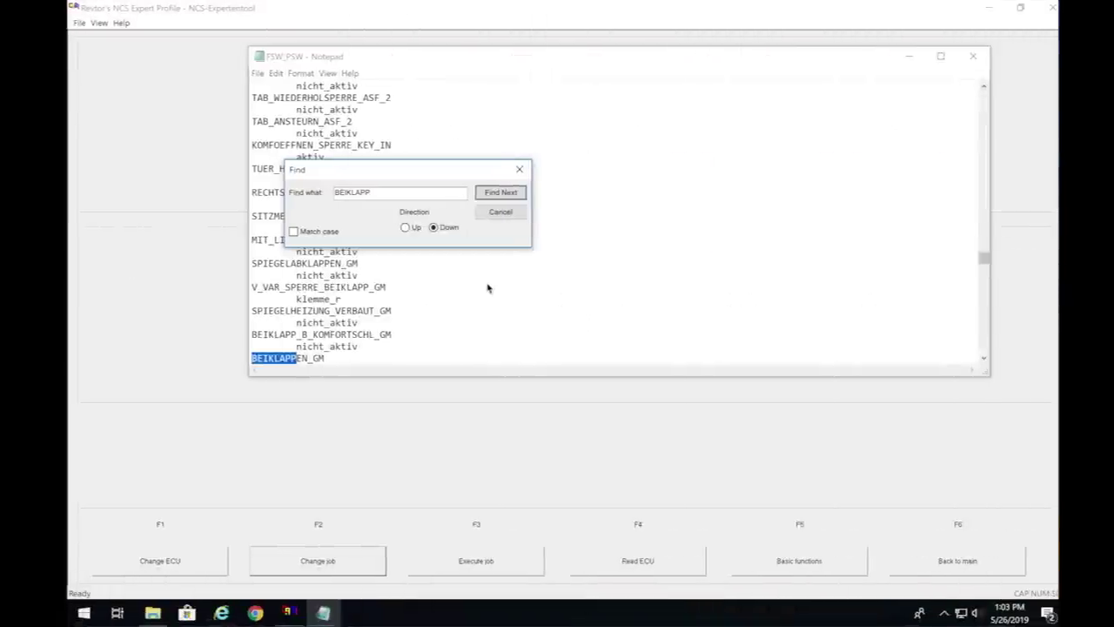
Set the BEIKLAPP_B_KOMFORTSCHL_GM option to aktiv and close the search dialog
{"action": "left_click", "coordinate": [327, 348]}
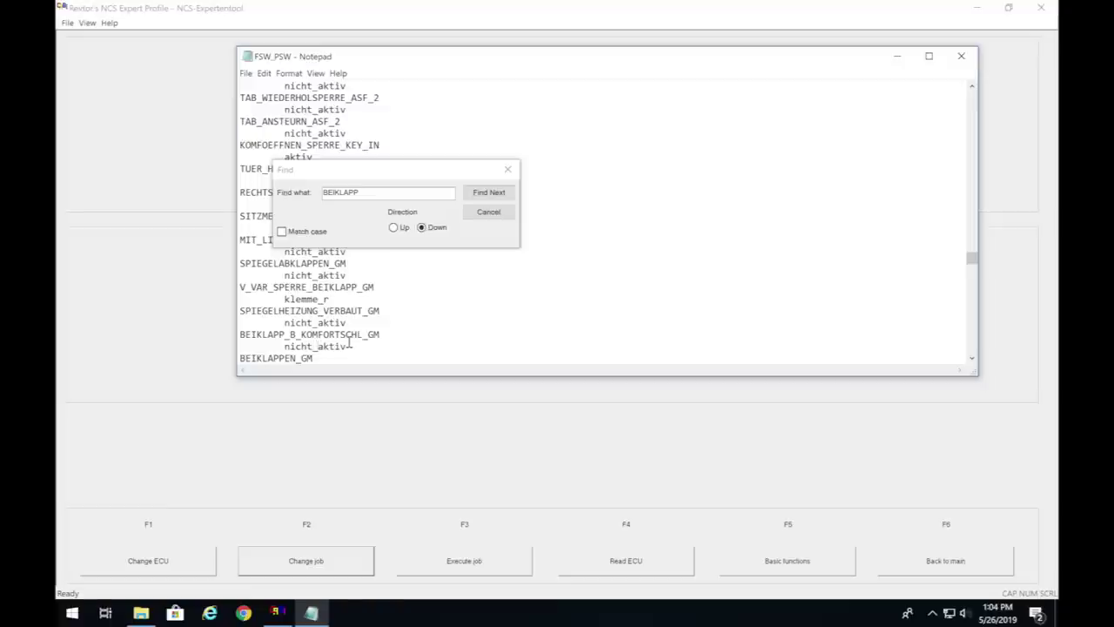
{"action": "double_click", "coordinate": [345, 345]}
{"action": "type", "text": "aktiv"}
{"action": "left_click", "coordinate": [508, 169]}
Change the BEIKLAPPEN_GM option to aktiv by removing its nicht_ prefix
{"action": "left_click", "coordinate": [972, 357]}
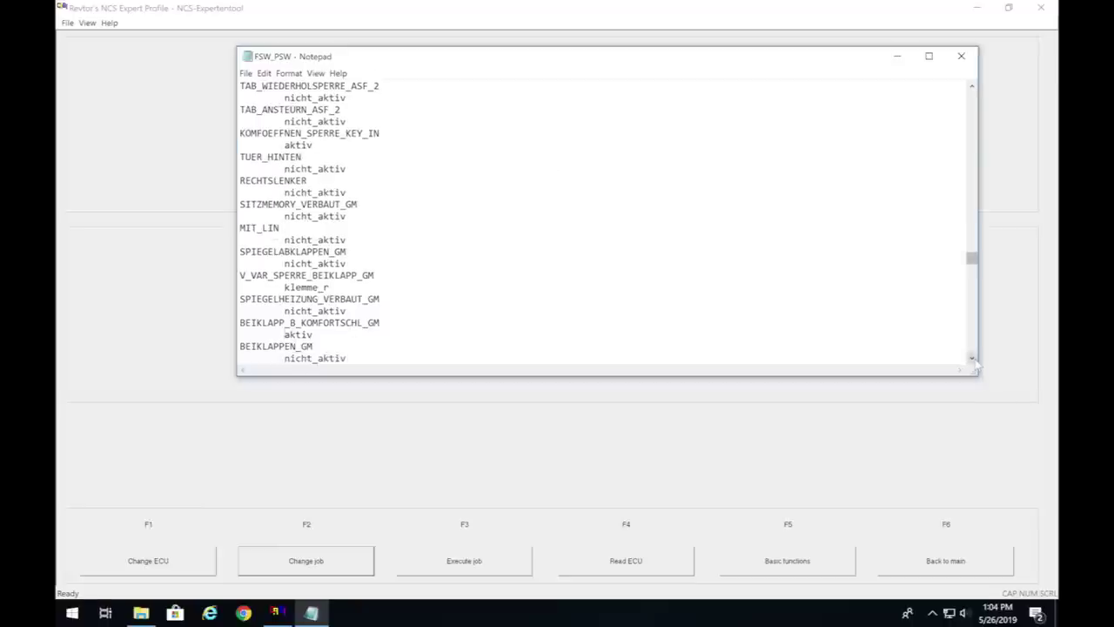
{"action": "left_click", "coordinate": [971, 358]}
{"action": "left_click", "coordinate": [971, 357]}
{"action": "left_click", "coordinate": [971, 358]}
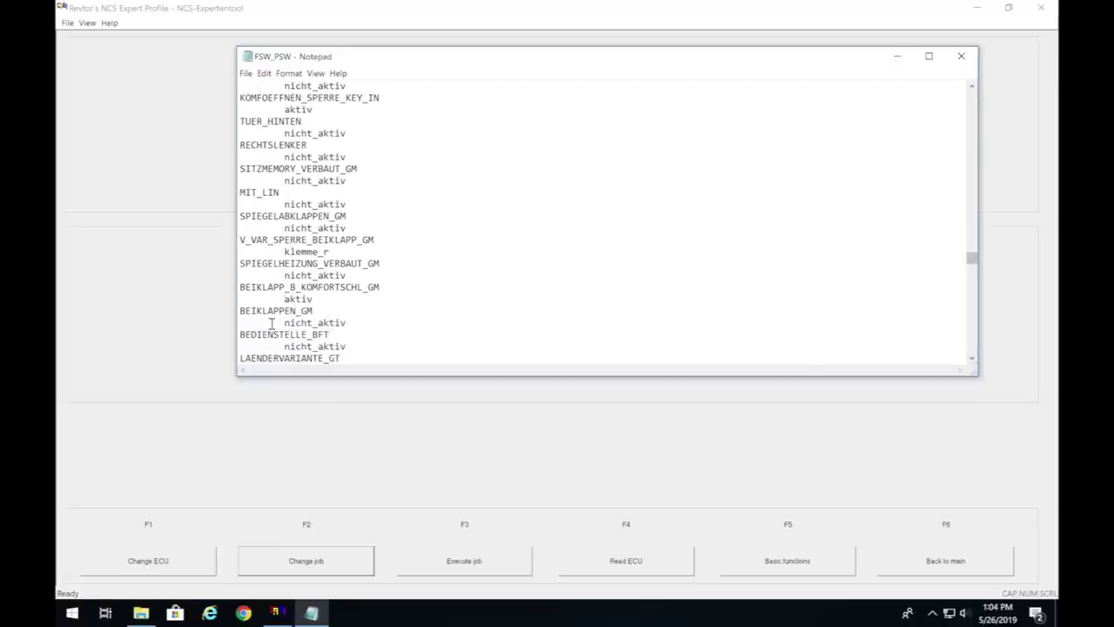
{"action": "left_click", "coordinate": [315, 322]}
{"action": "key", "text": "BackSpace"}
{"action": "key", "text": "BackSpace"}
{"action": "key", "text": "BackSpace"}
{"action": "key", "text": "BackSpace"}
{"action": "key", "text": "BackSpace"}
{"action": "key", "text": "BackSpace"}
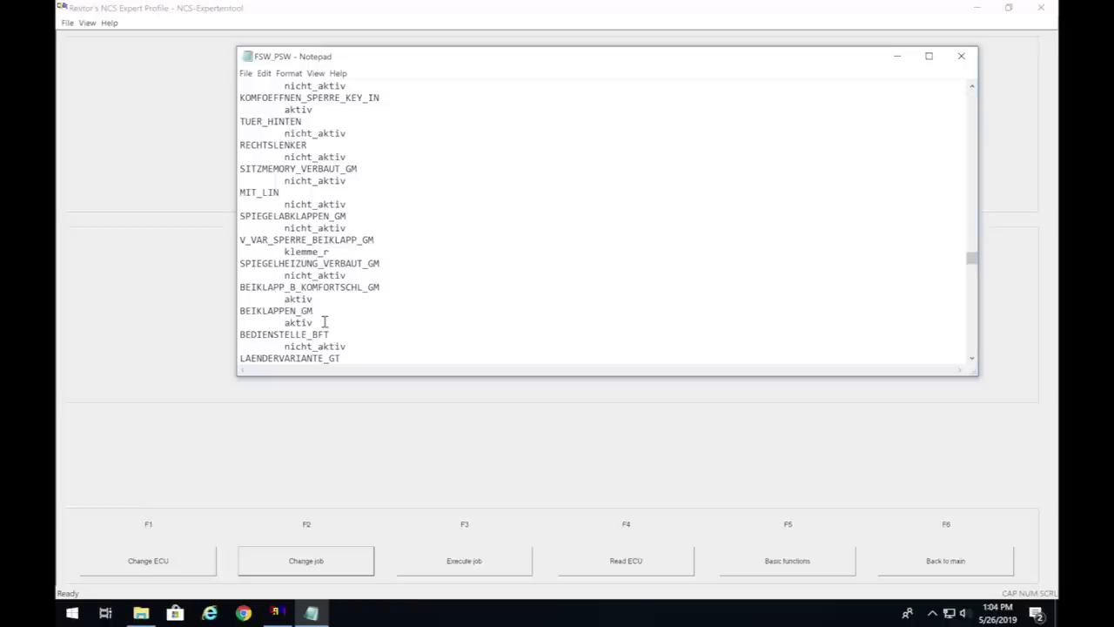
Copy the option name SPIEGELMEMORY_GM from the web guide and find it in the FSW_PSW trace
{"action": "scroll", "coordinate": [324, 322], "scroll_direction": "down", "scroll_amount": 5}
{"action": "scroll", "coordinate": [323, 322], "scroll_direction": "down", "scroll_amount": 7}
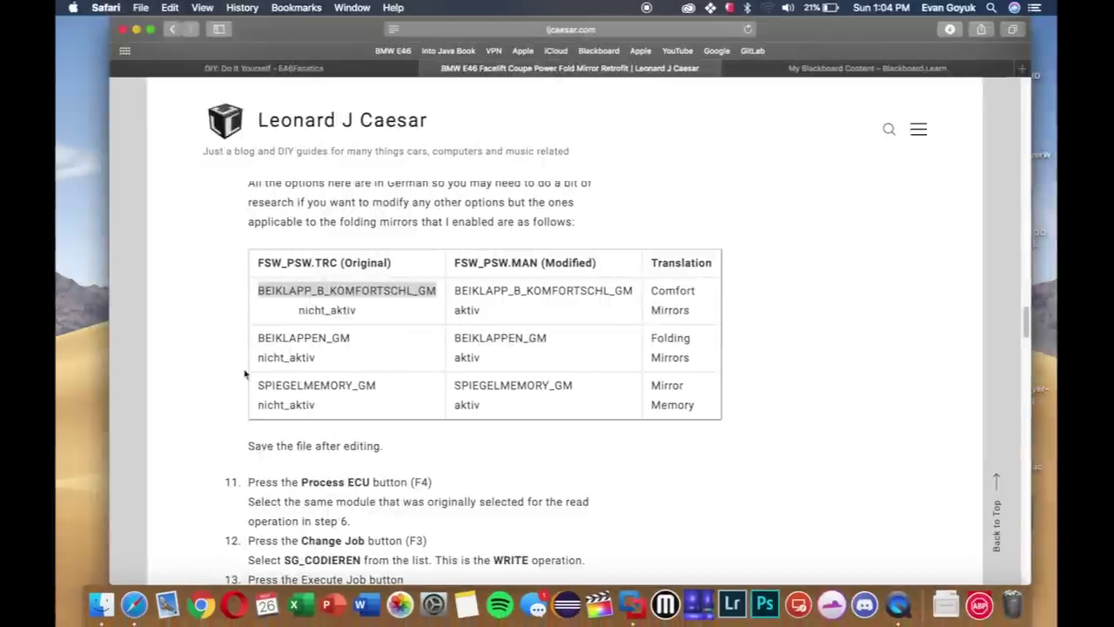
{"action": "double_click", "coordinate": [283, 384]}
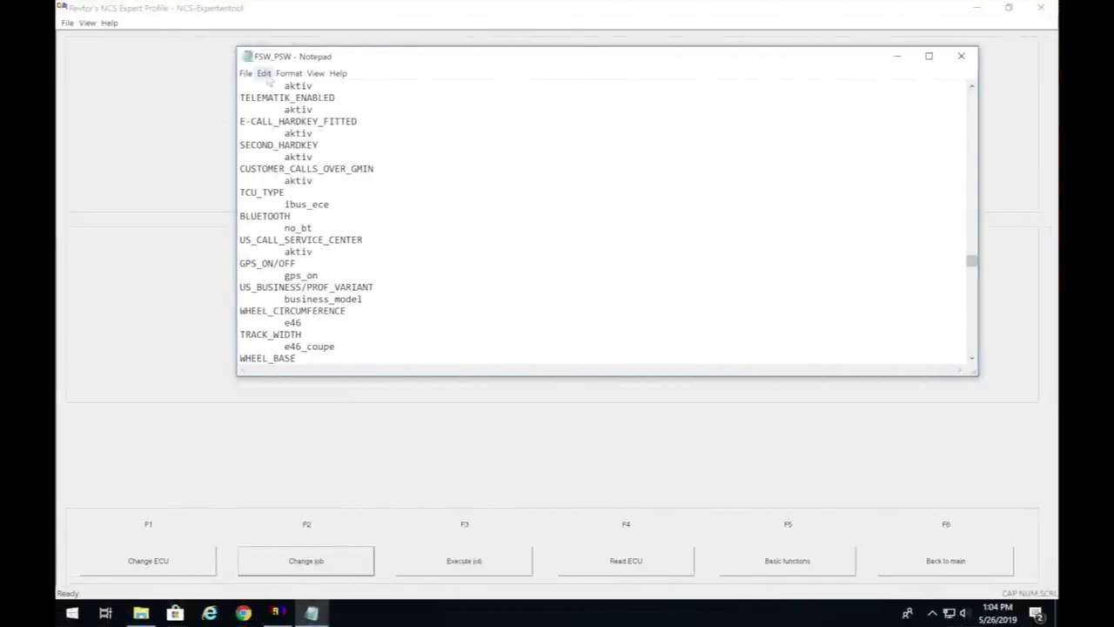
{"action": "left_click", "coordinate": [265, 74]}
{"action": "left_click", "coordinate": [313, 158]}
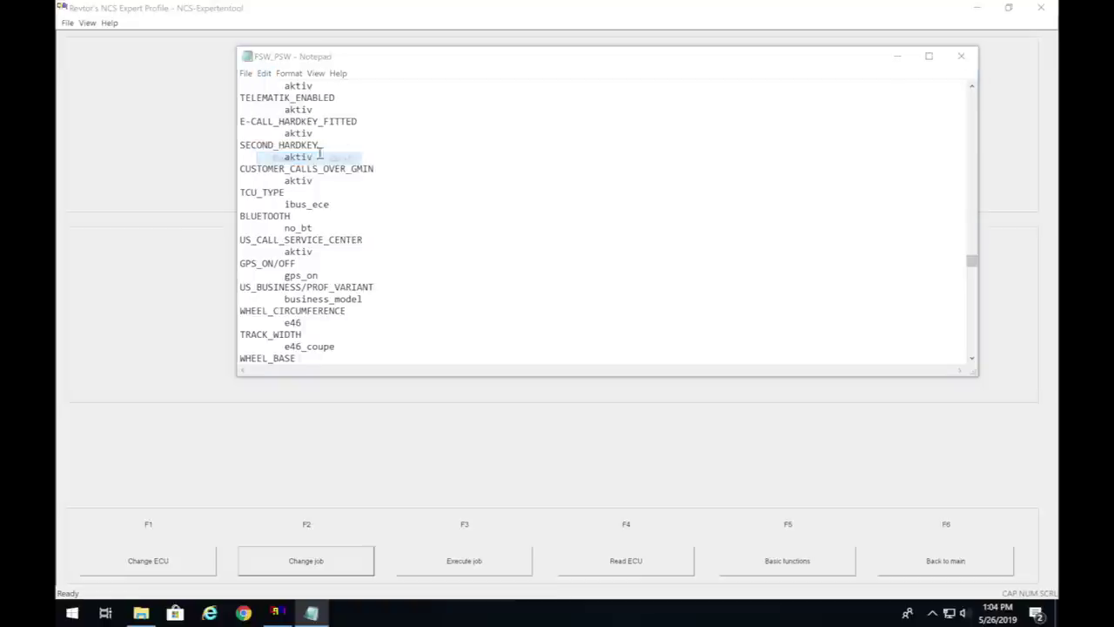
{"action": "left_click", "coordinate": [440, 193]}
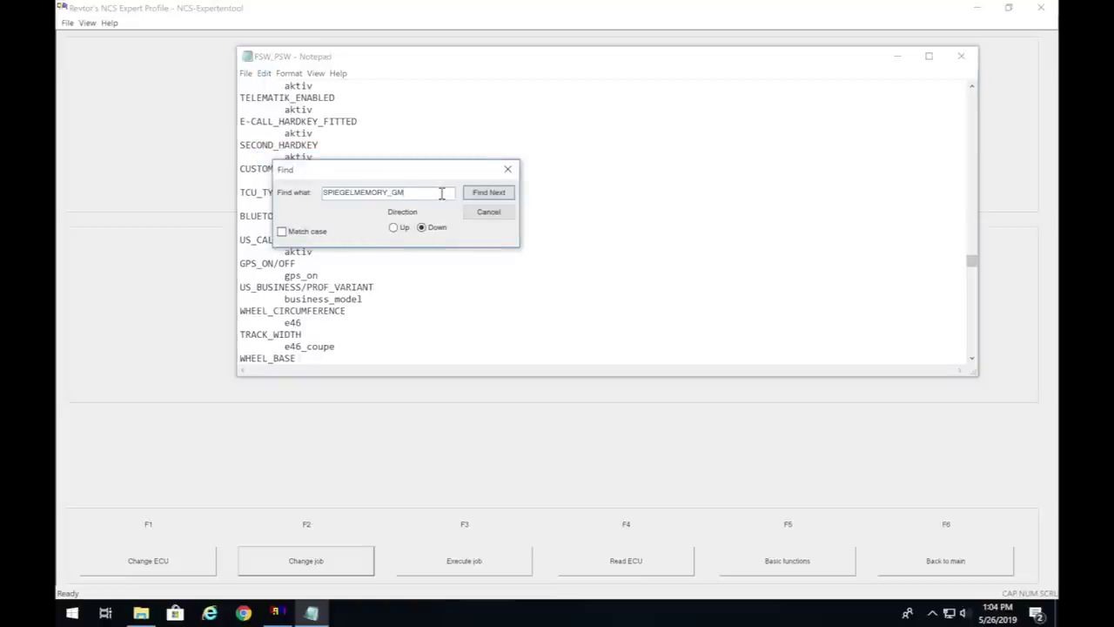
{"action": "left_click", "coordinate": [488, 193]}
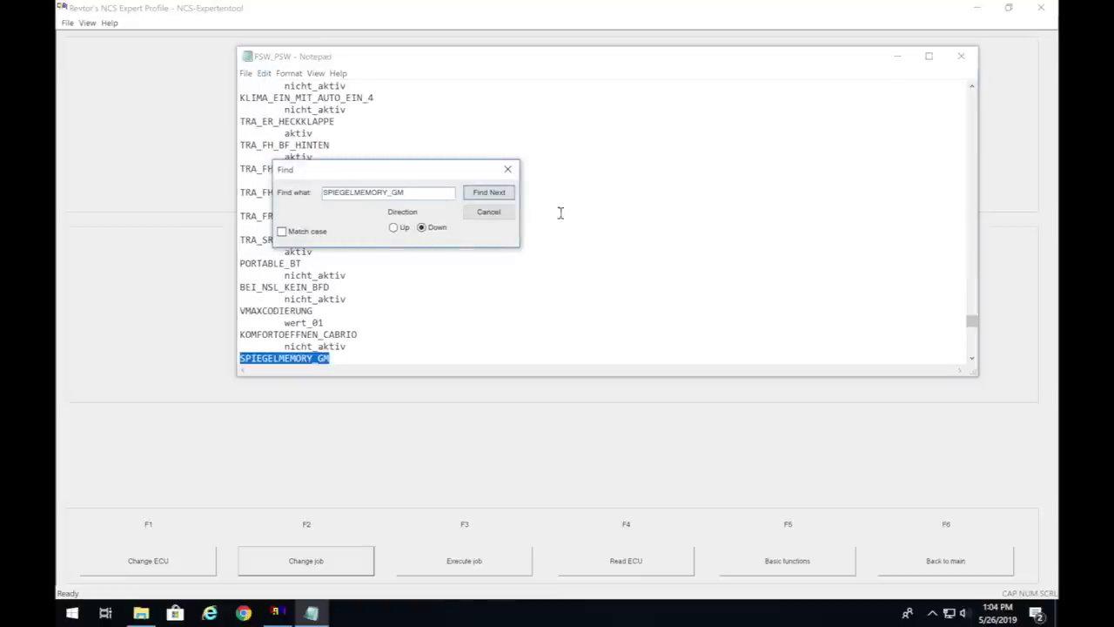
{"action": "left_click", "coordinate": [508, 169]}
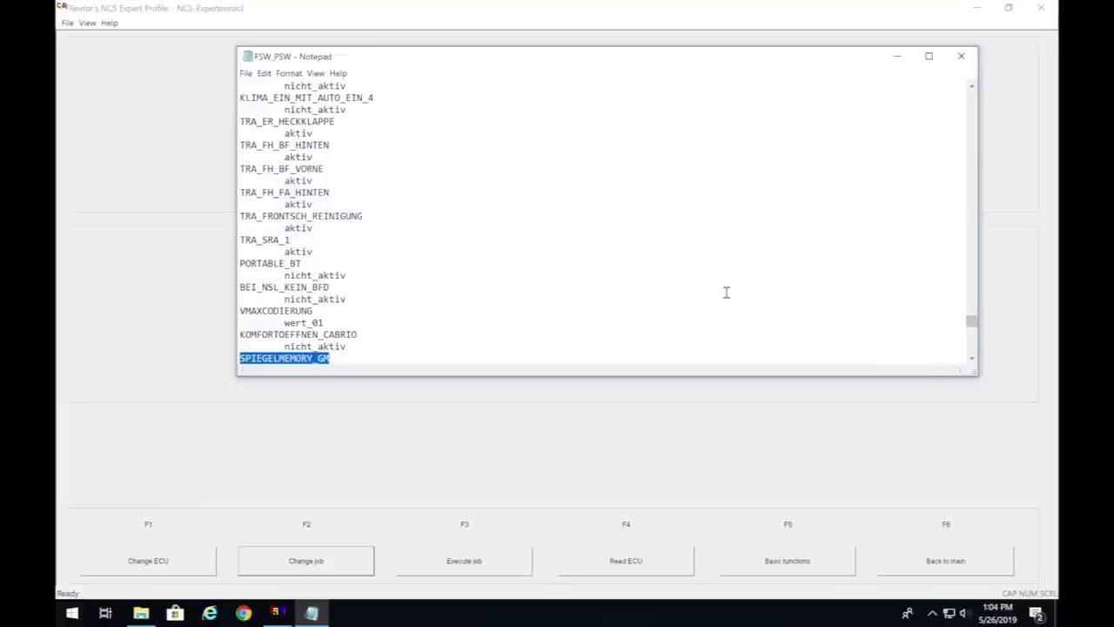
Change the SPIEGELMEMORY_GM option to aktiv by removing its nicht_ prefix
{"action": "left_click", "coordinate": [972, 358]}
{"action": "left_click", "coordinate": [972, 358]}
{"action": "left_click", "coordinate": [972, 357]}
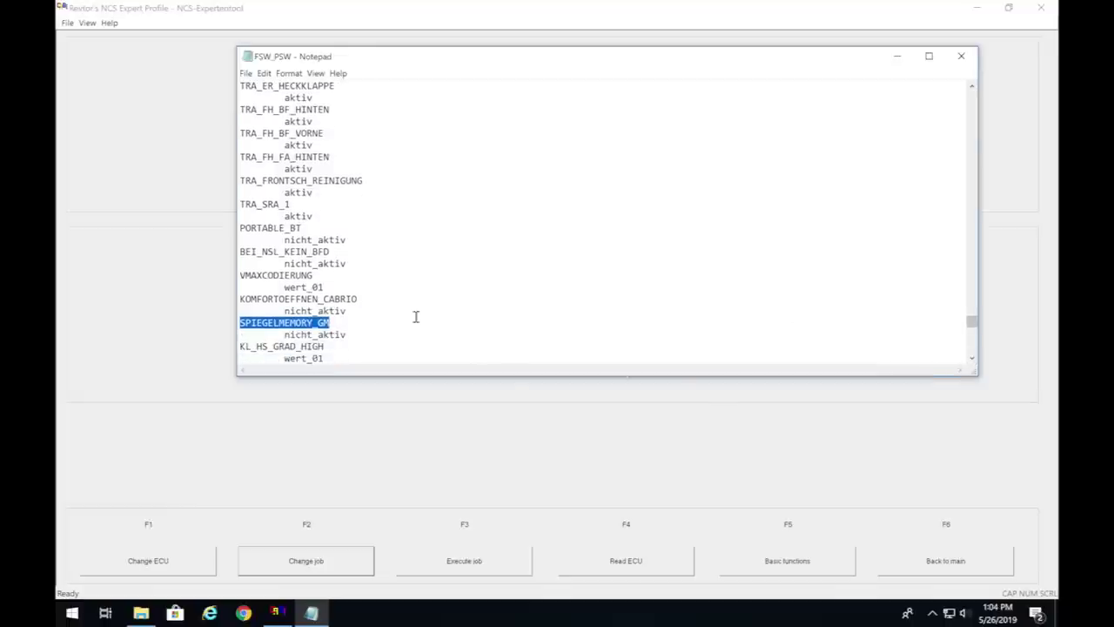
{"action": "left_click", "coordinate": [321, 336]}
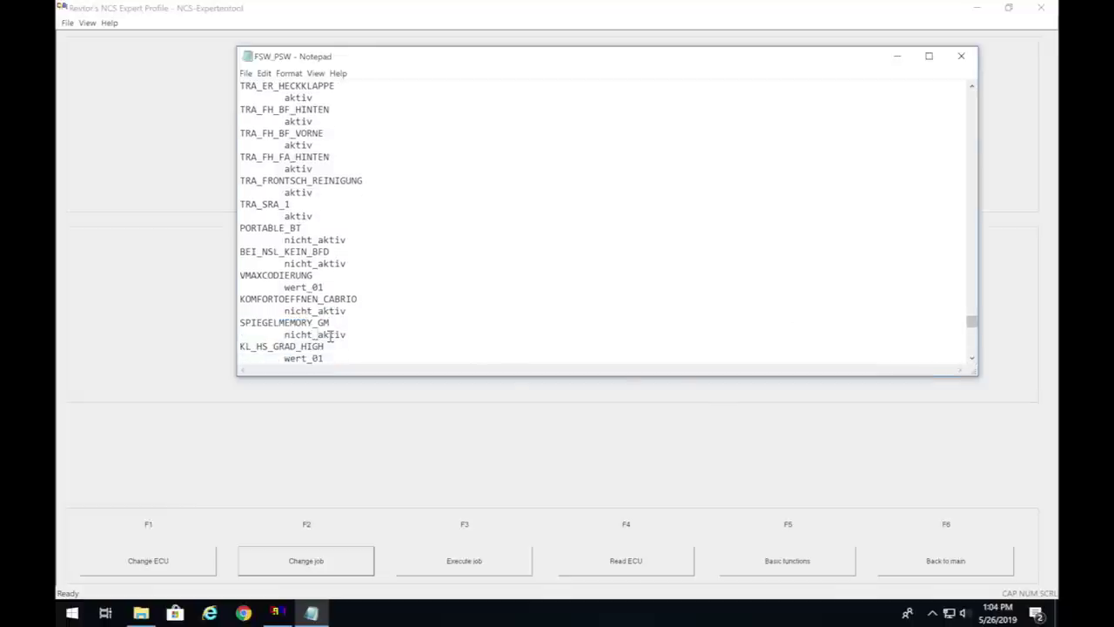
{"action": "key", "text": "BackSpace"}
{"action": "key", "text": "BackSpace"}
{"action": "key", "text": "BackSpace"}
{"action": "key", "text": "BackSpace"}
{"action": "key", "text": "BackSpace"}
{"action": "key", "text": "BackSpace"}
Save the edited trace as FSW_PSW.MAN in the NCSEXPER WORK folder, replacing the existing file, and close it
{"action": "left_click", "coordinate": [246, 73]}
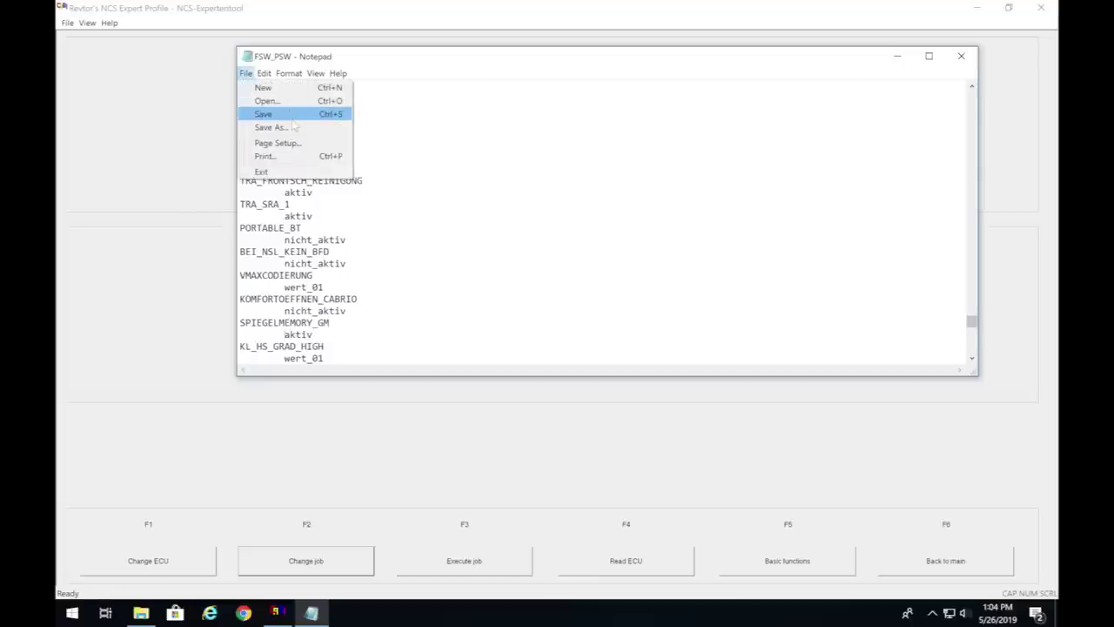
{"action": "left_click", "coordinate": [292, 127]}
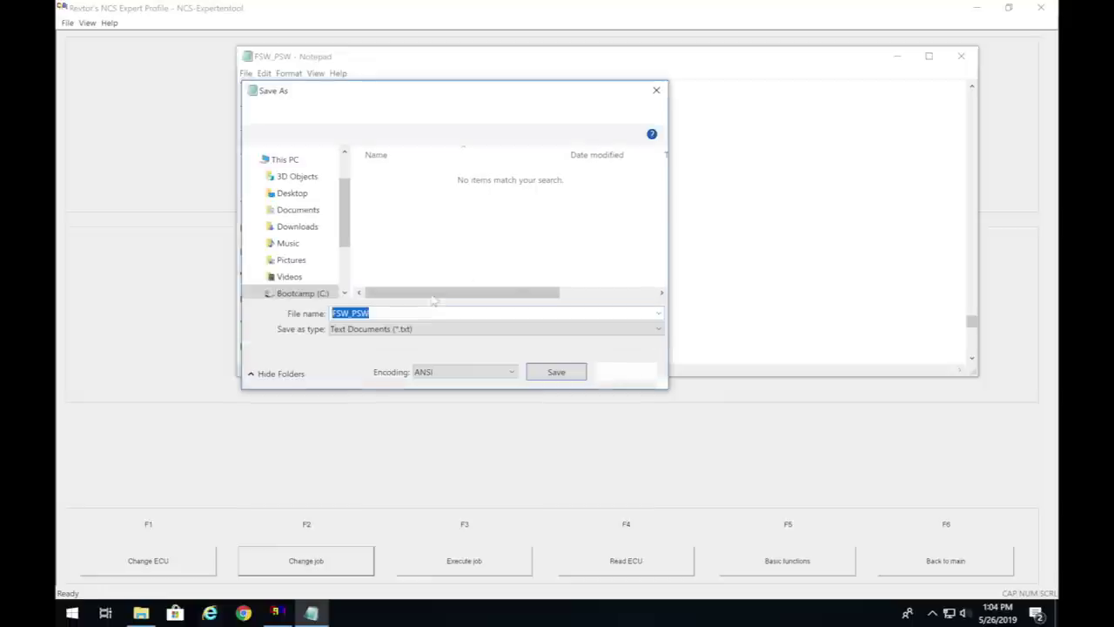
{"action": "left_click", "coordinate": [419, 312]}
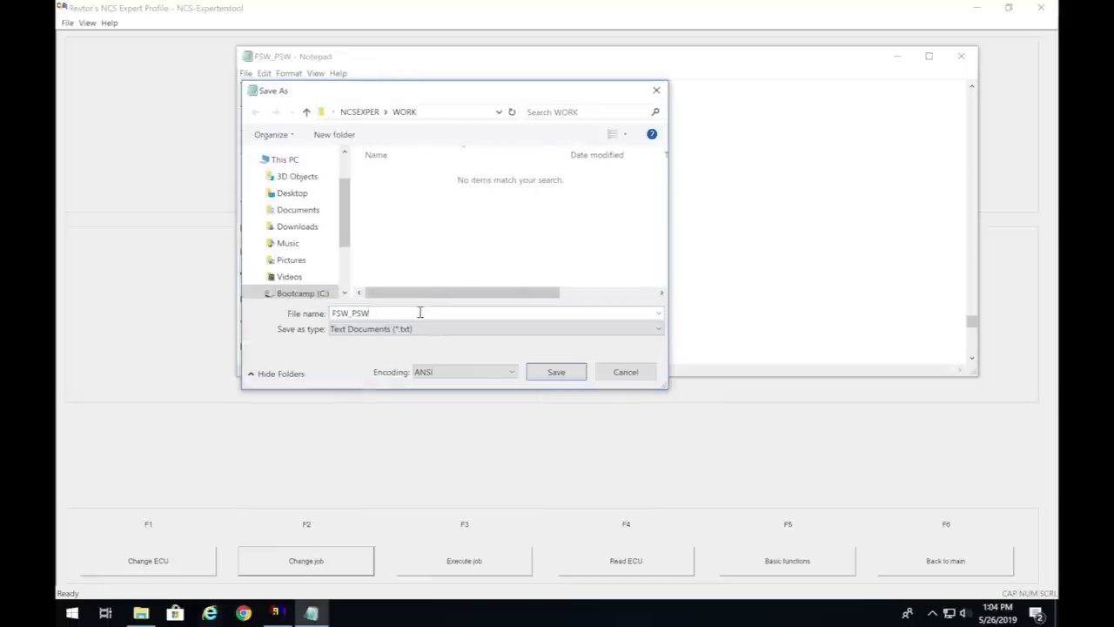
{"action": "type", "text": "."}
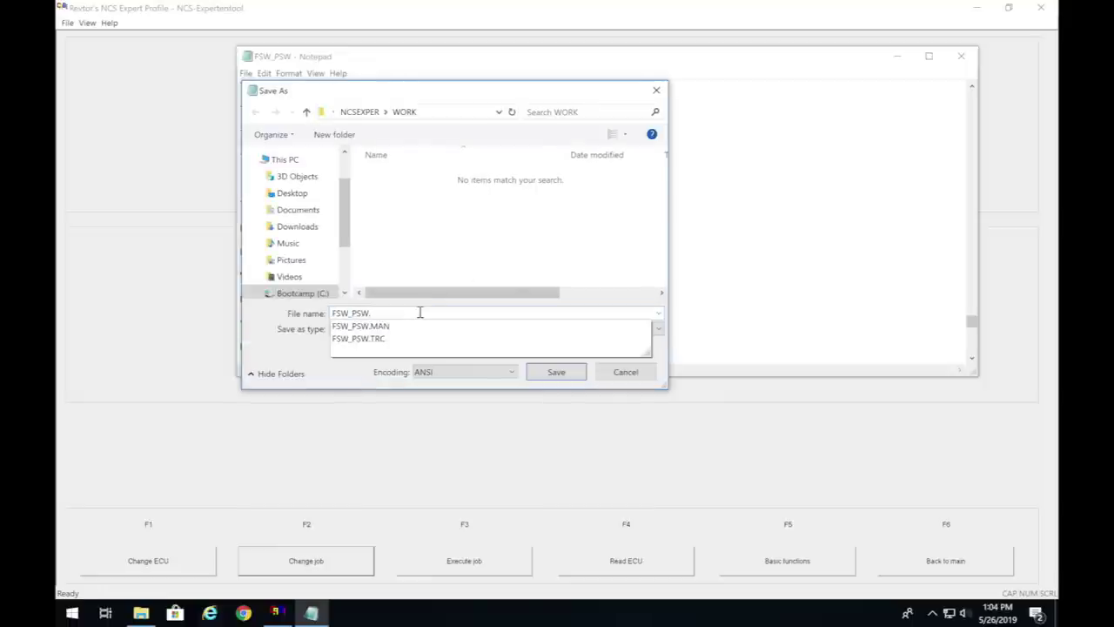
{"action": "type", "text": "MAN"}
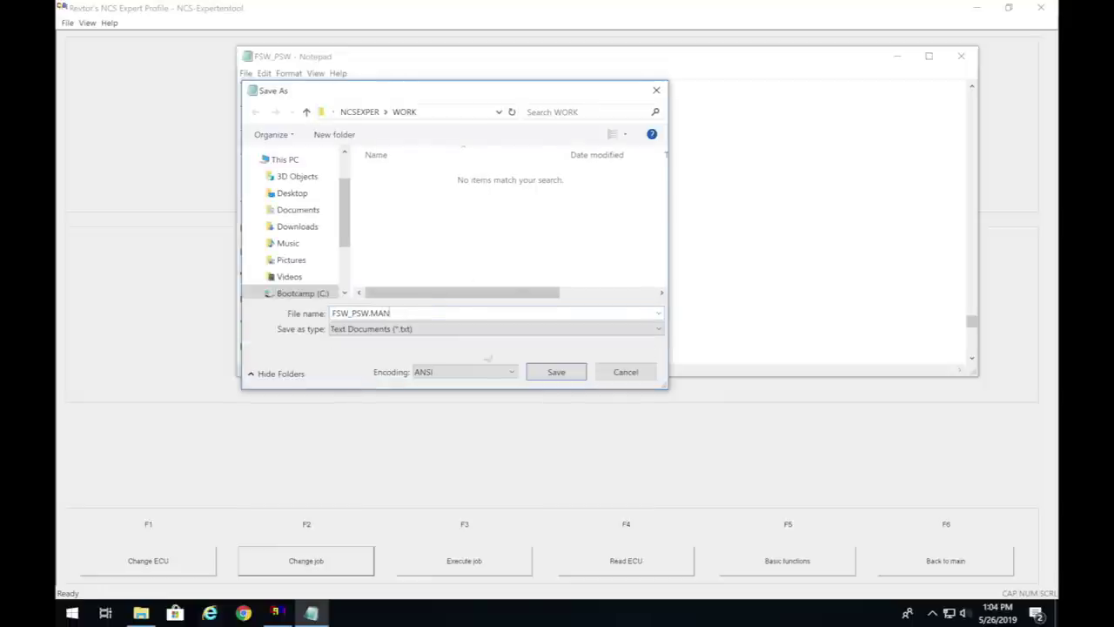
{"action": "left_click", "coordinate": [554, 373]}
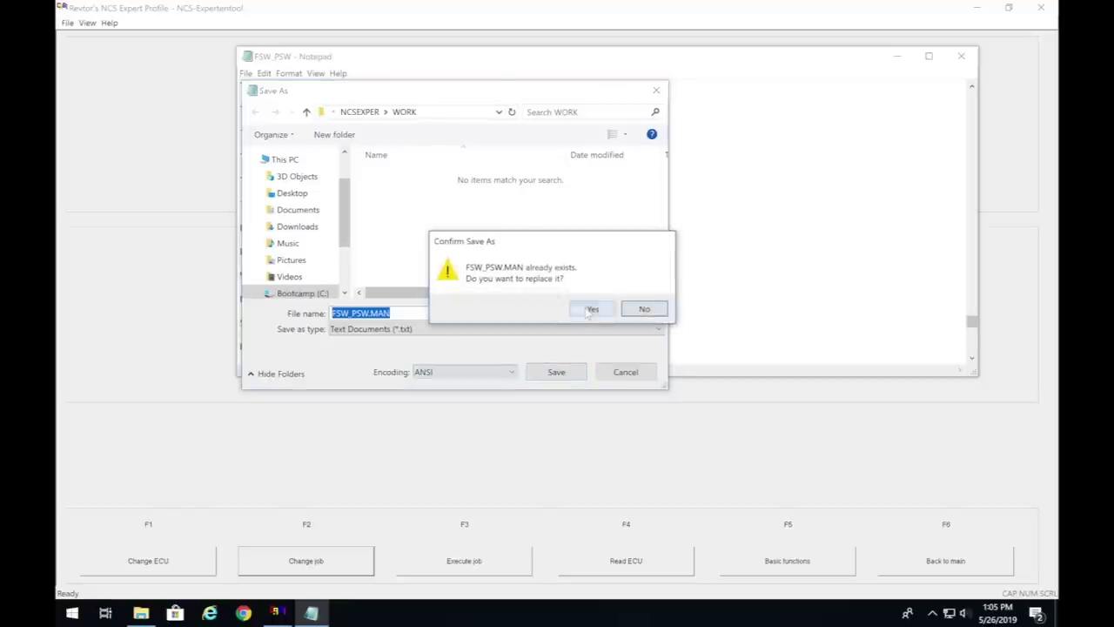
{"action": "left_click", "coordinate": [589, 308]}
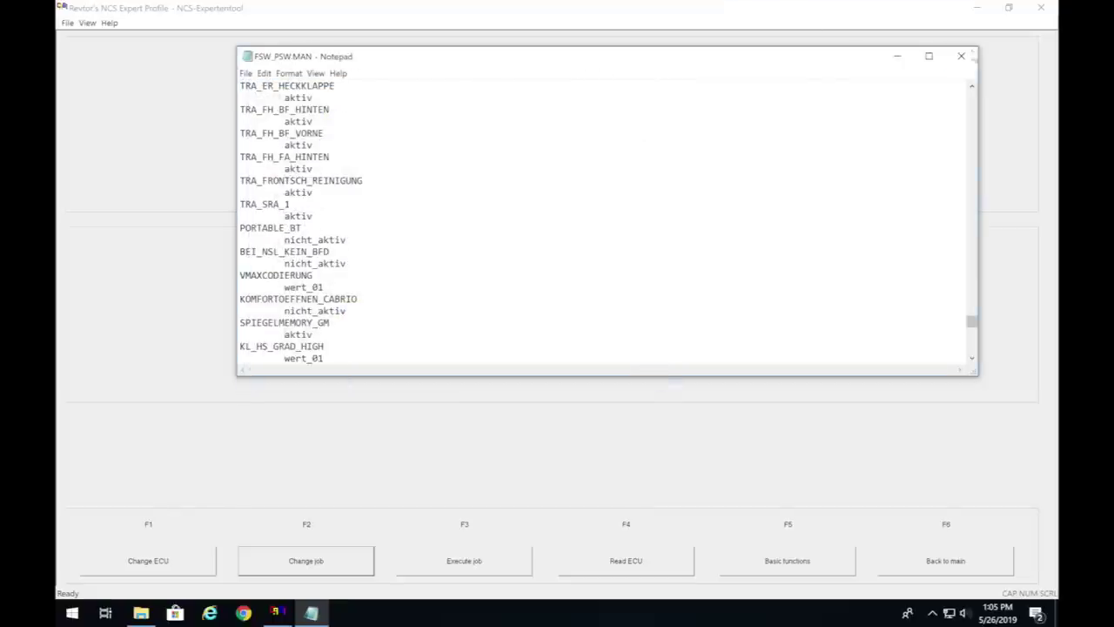
{"action": "left_click", "coordinate": [968, 57]}
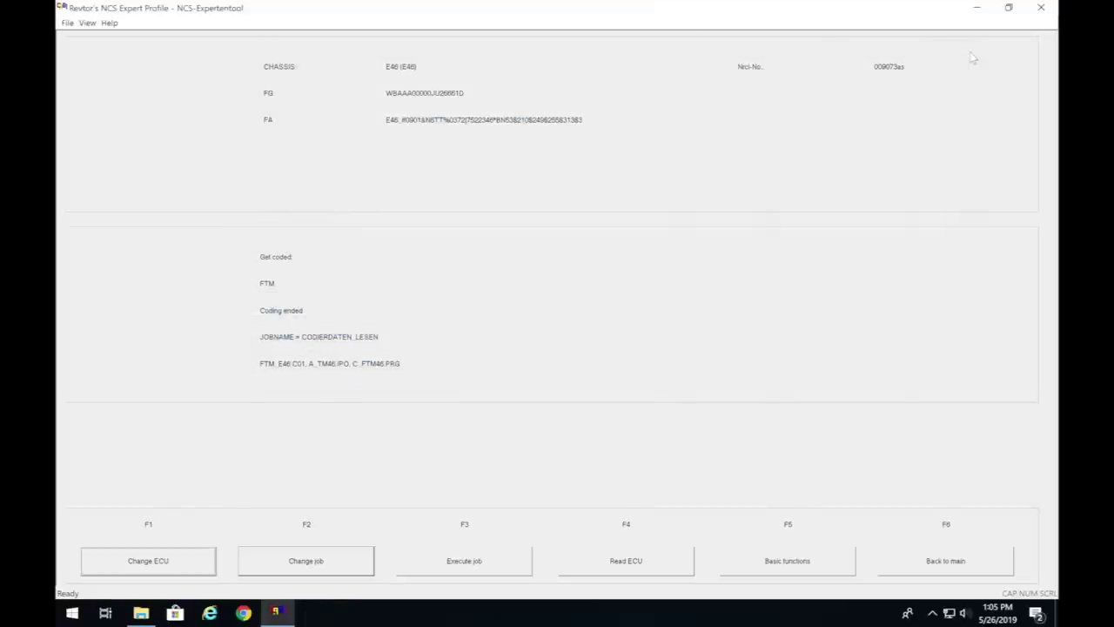
Change the job for the FTM module to SG_CODIEREN
{"action": "left_click", "coordinate": [291, 558]}
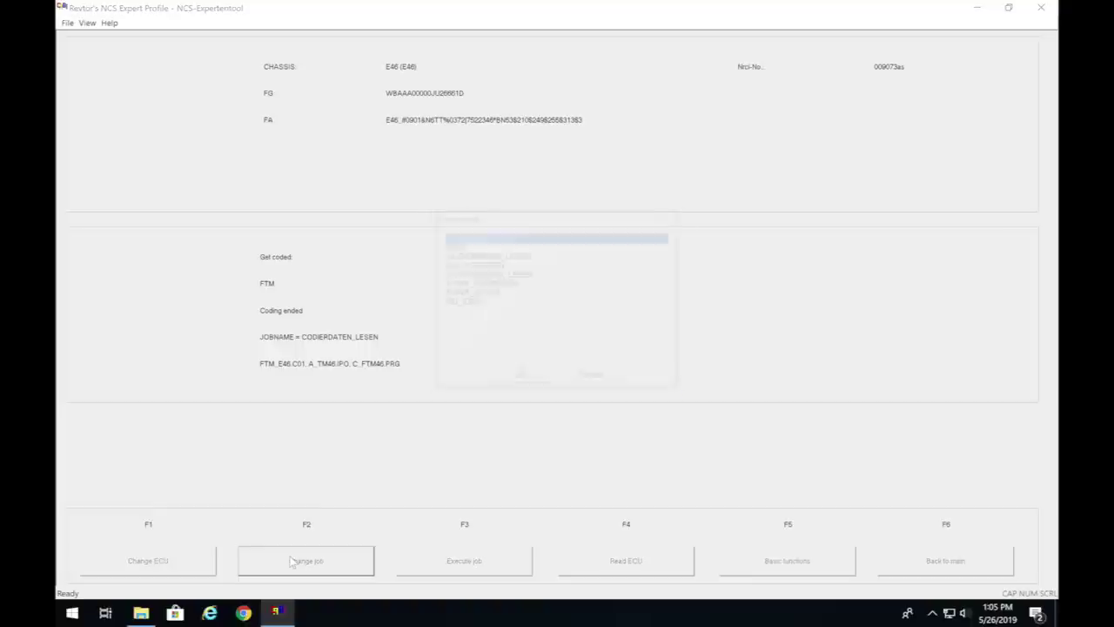
{"action": "left_click", "coordinate": [484, 265]}
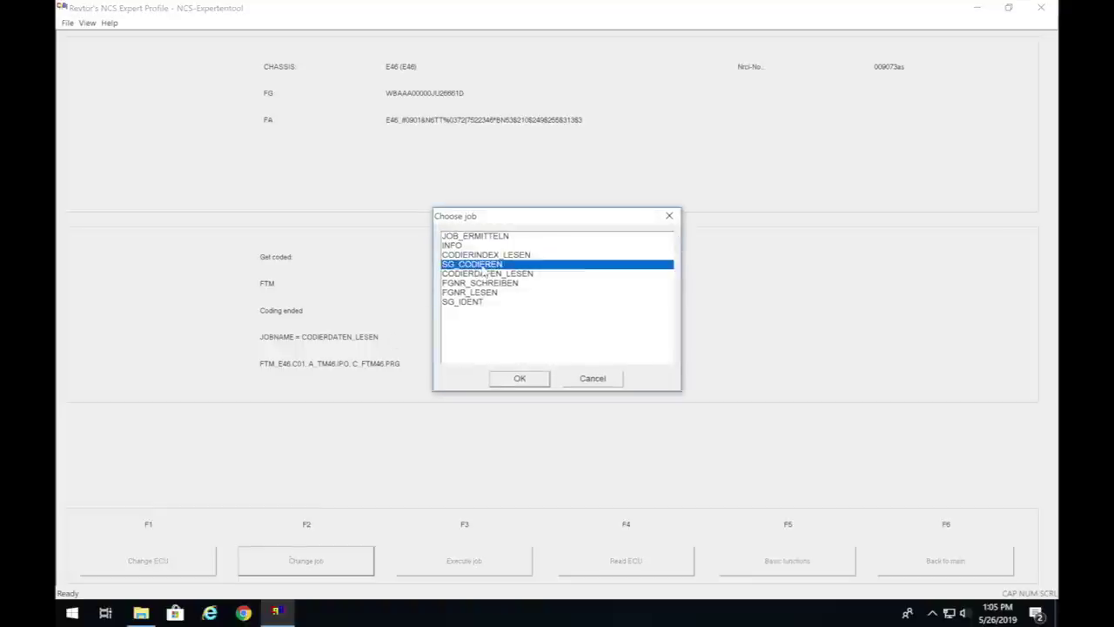
{"action": "left_click", "coordinate": [520, 378]}
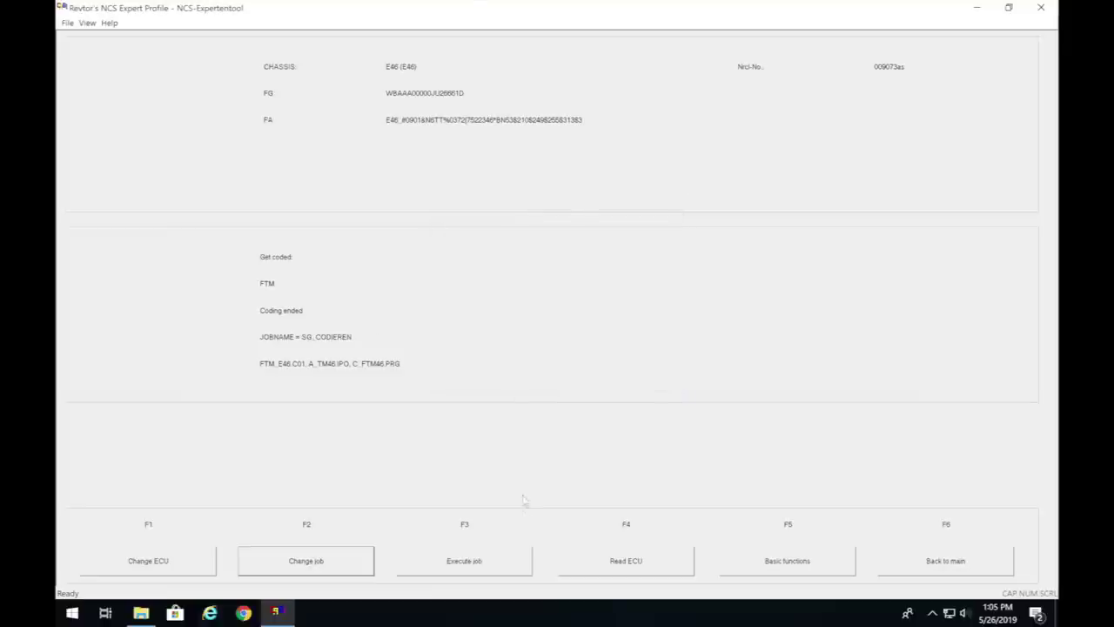